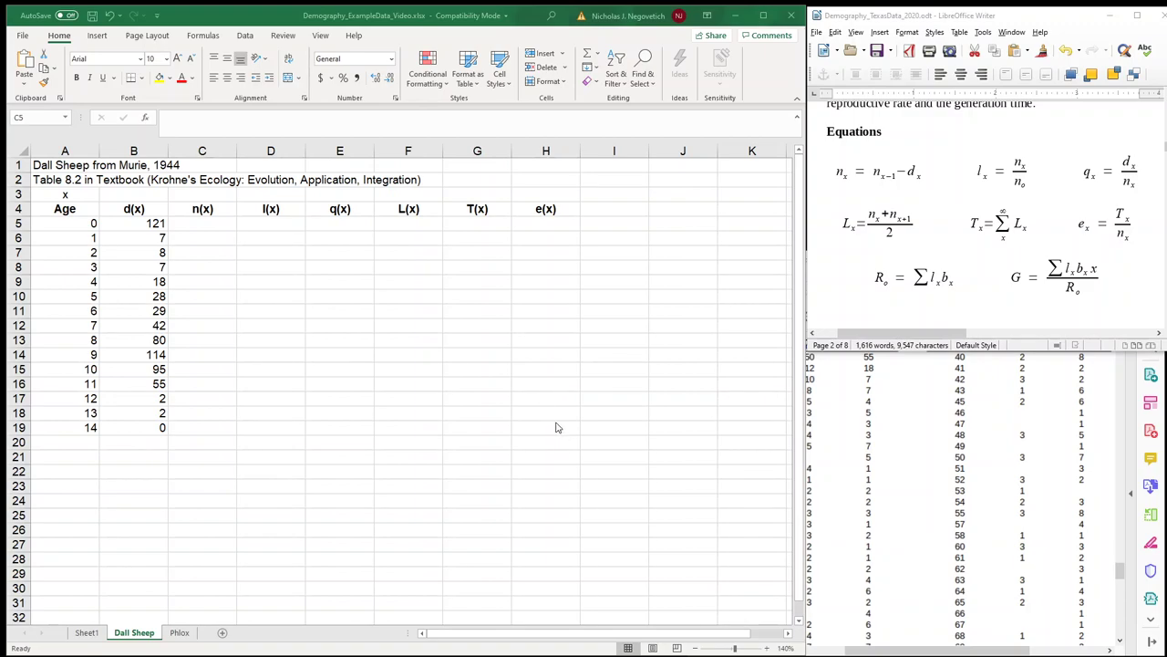
- Bring up the course PDF and examine the age-of-death table for Texans that died in 1870
click(876, 445)
click(875, 445)
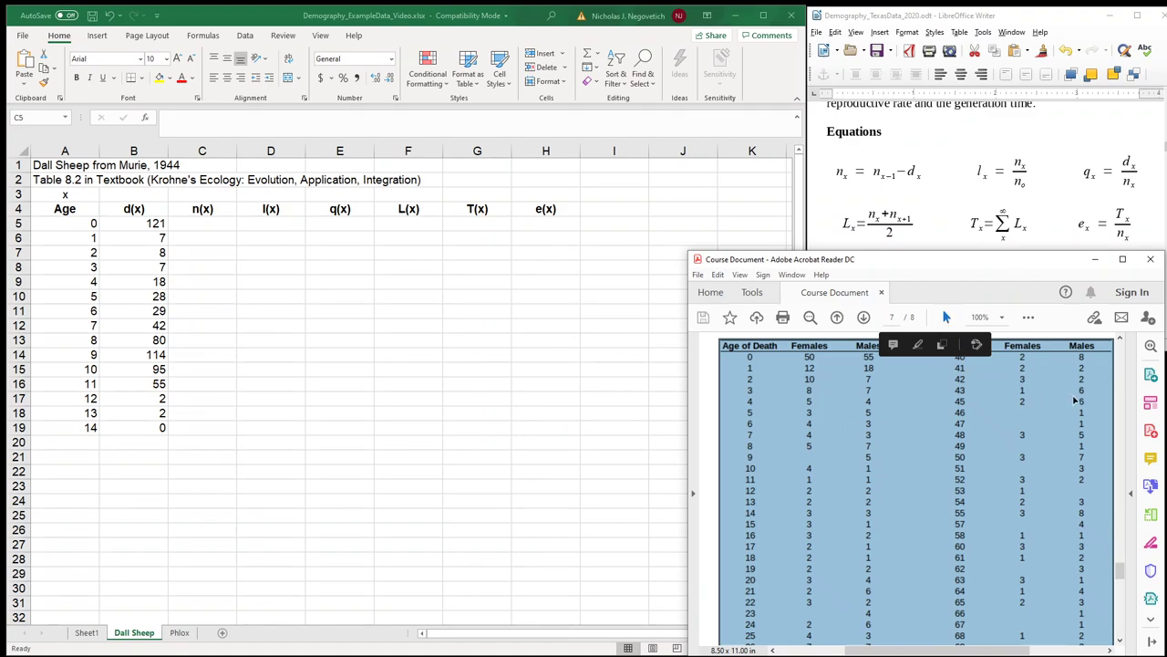
scroll(1122, 570, up, 2)
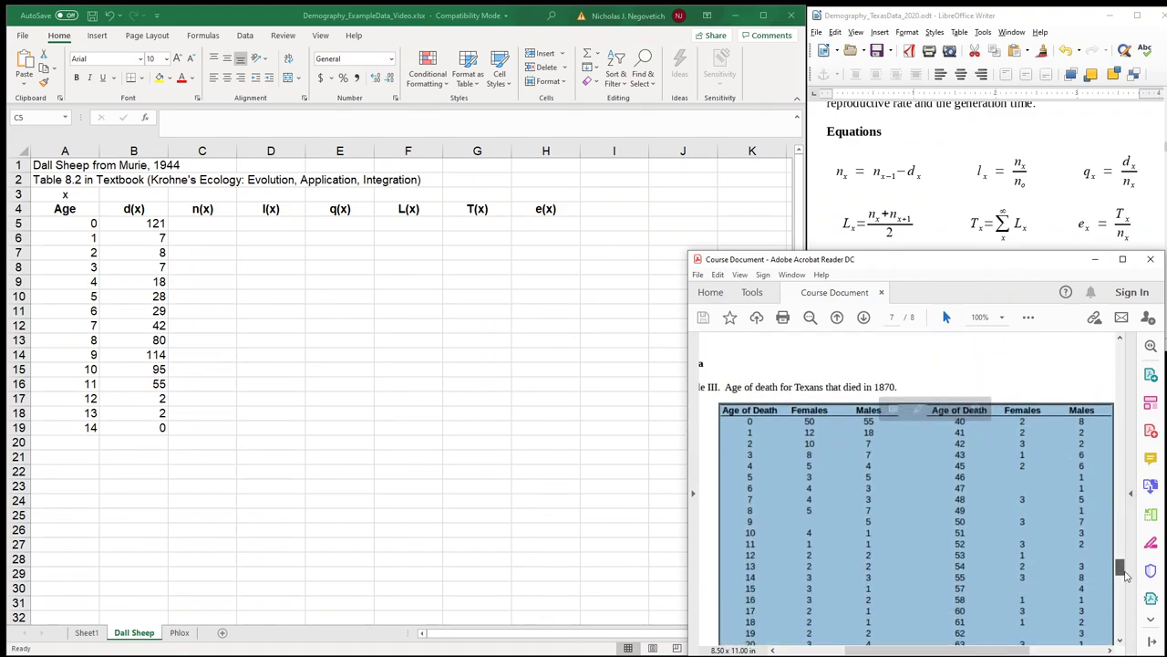
scroll(1125, 573, down, 2)
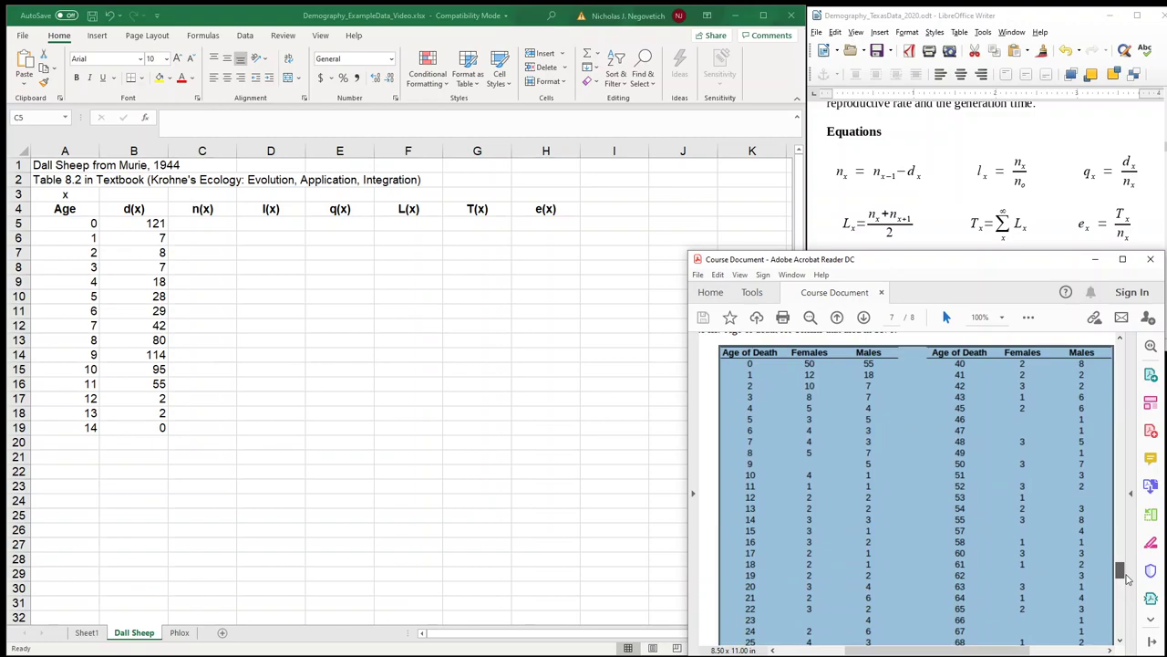
scroll(1124, 575, down, 2)
scroll(1125, 575, up, 1)
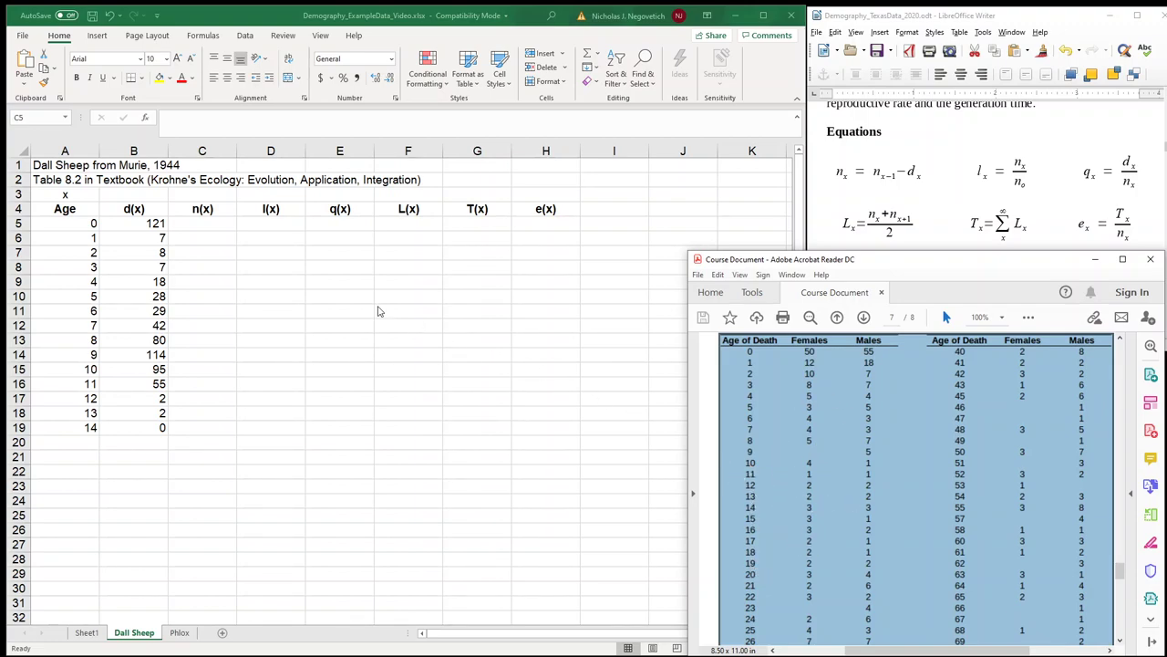
- Switch back to the Dall Sheep worksheet in Excel and review the Age and d(x) columns, including the formula in A6
click(214, 224)
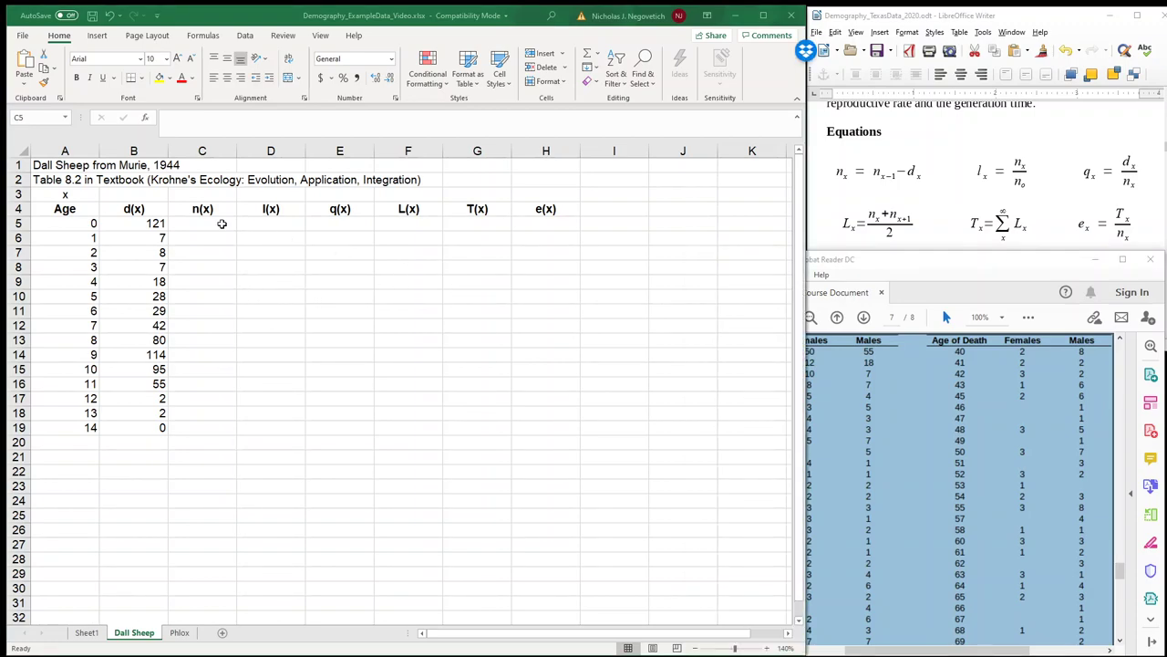
click(148, 210)
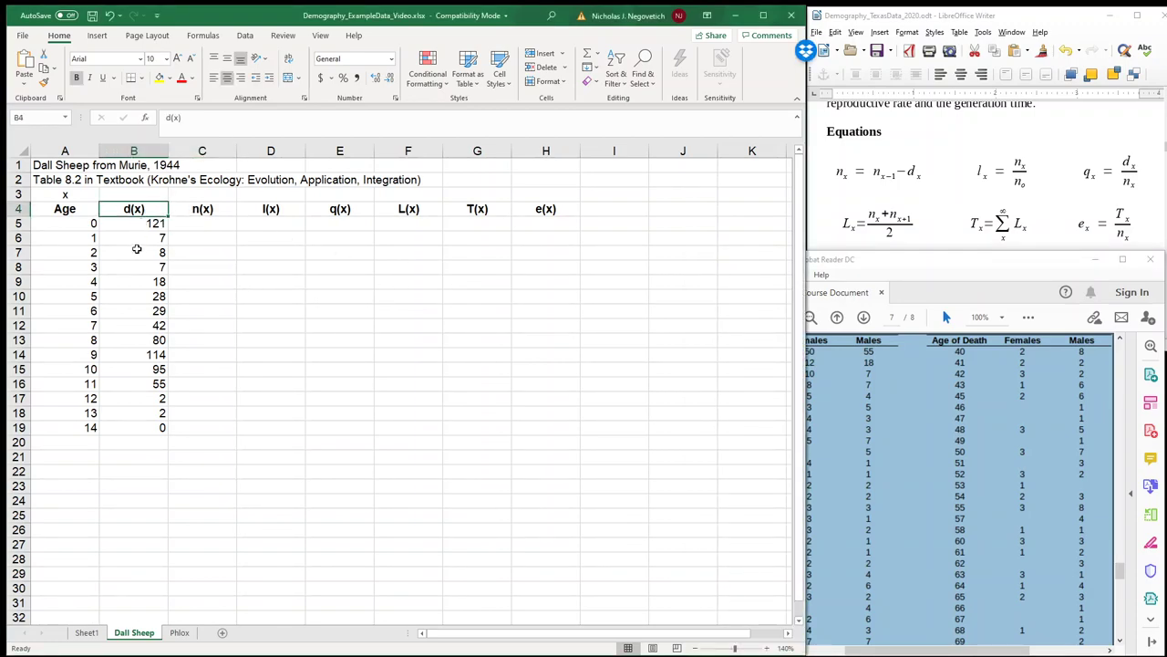
click(136, 223)
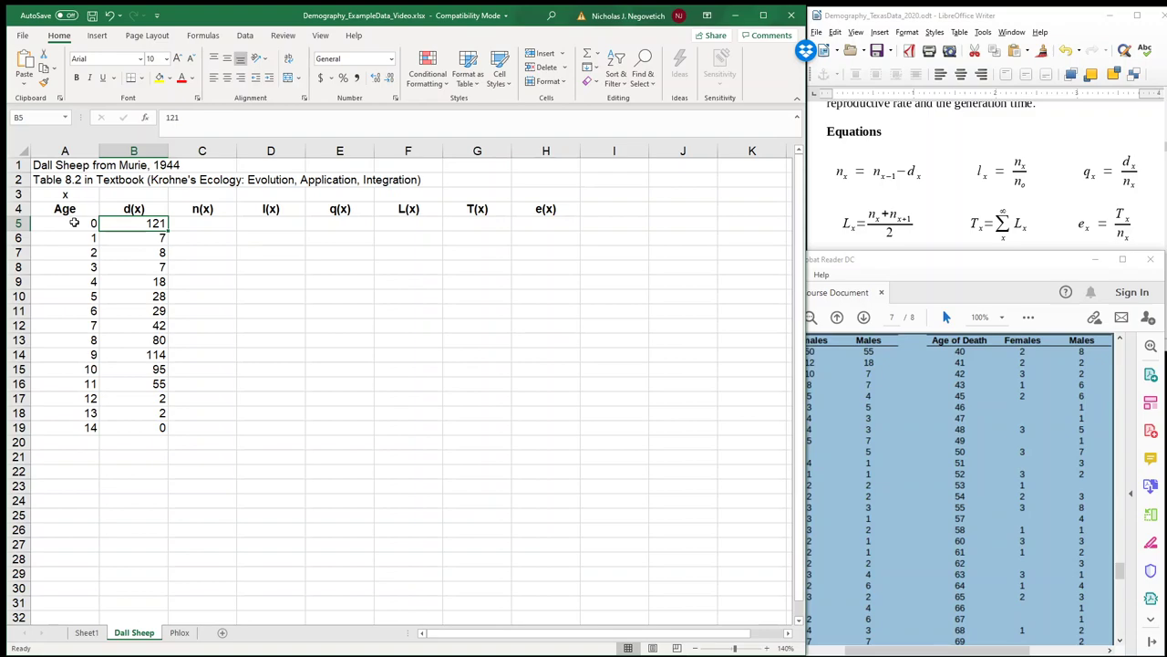
click(75, 222)
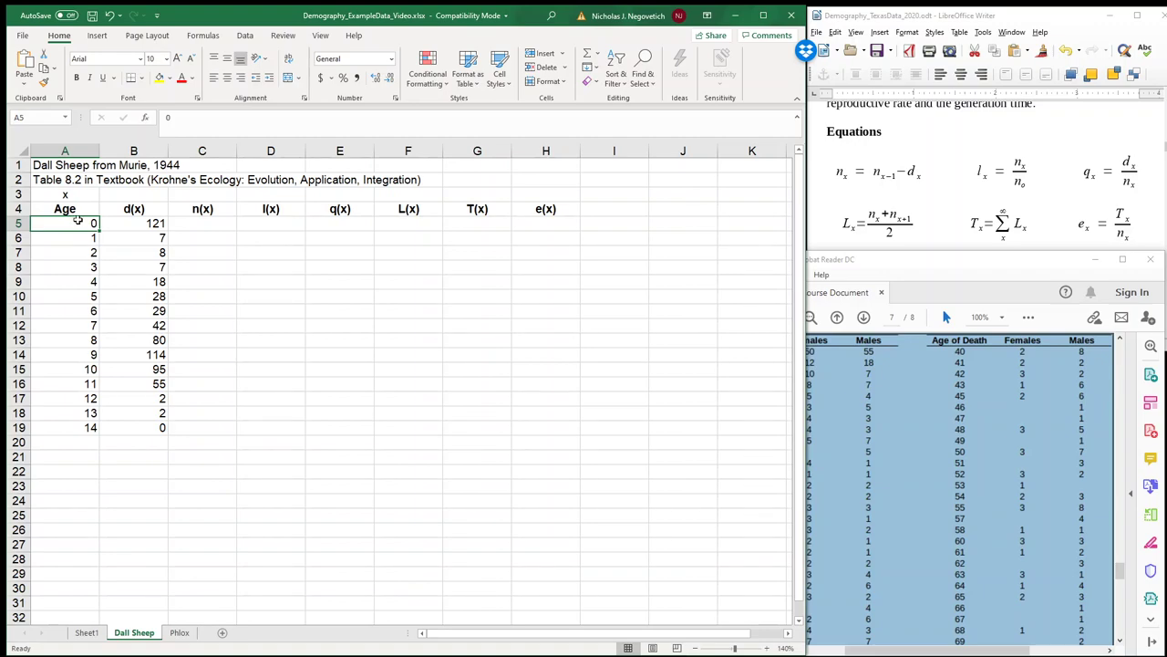
click(81, 240)
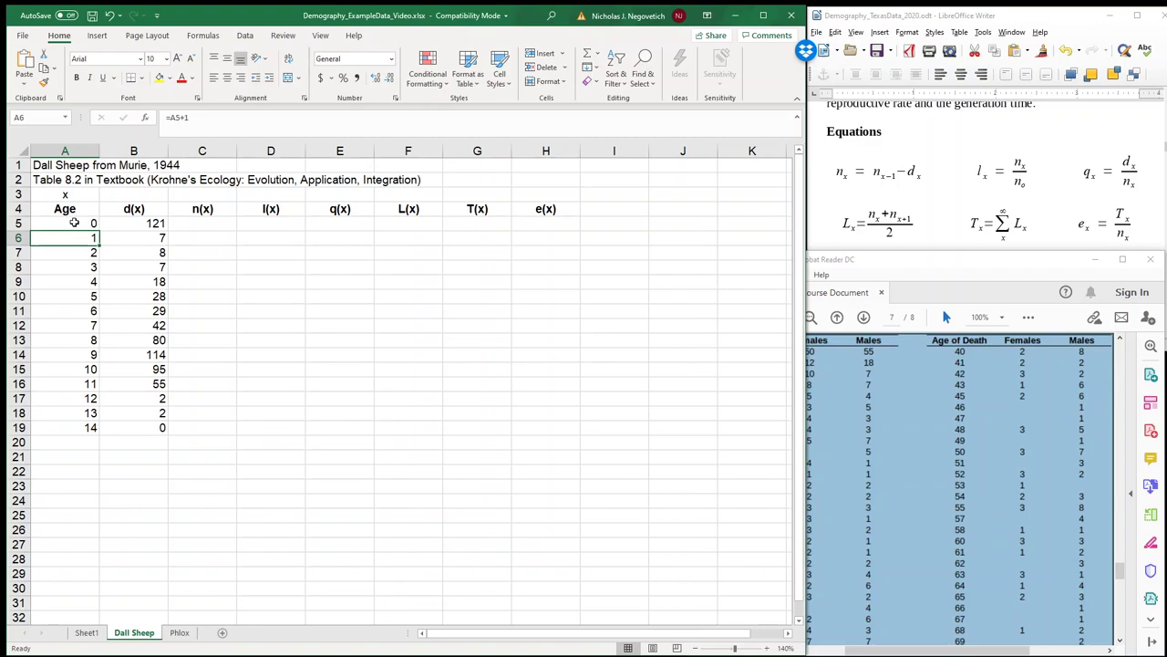
click(78, 224)
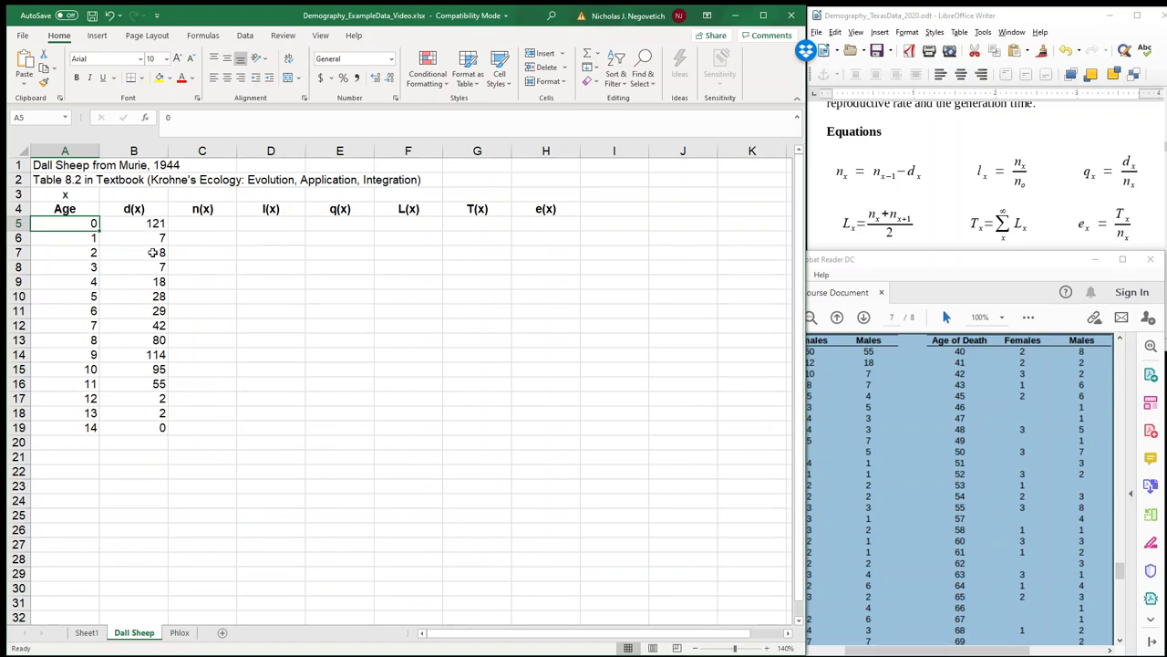
drag(149, 223, 149, 428)
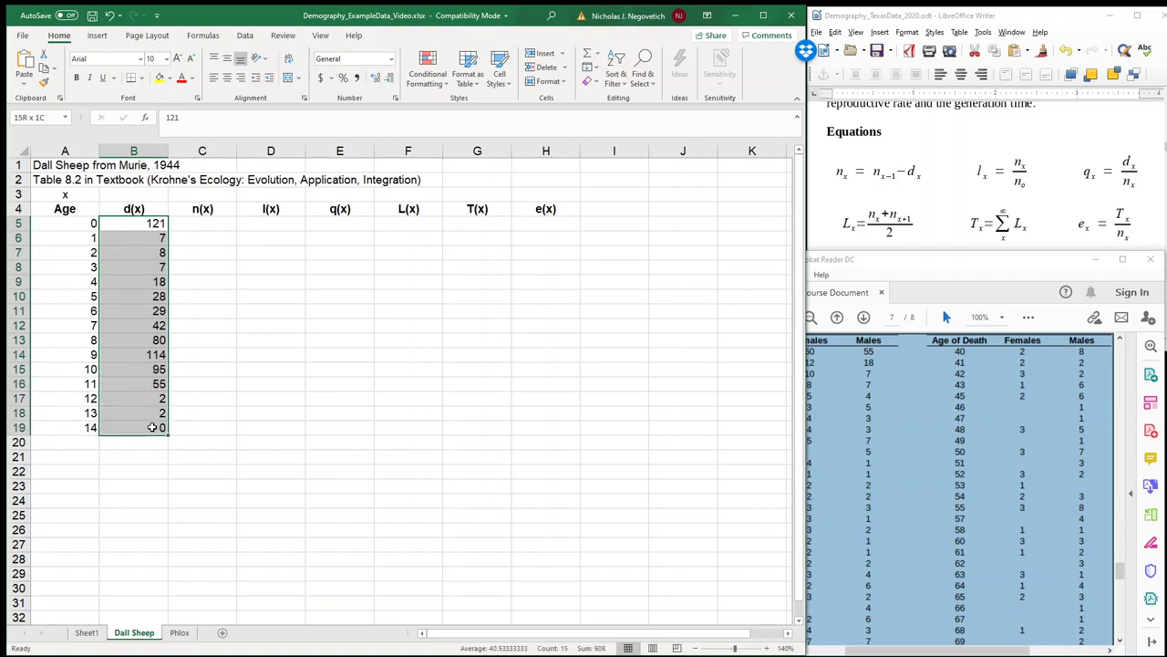
- Add a right-aligned "no =" label in A20 and total the d(x) values in B20 with =SUM(B5:B19)
click(148, 443)
click(93, 444)
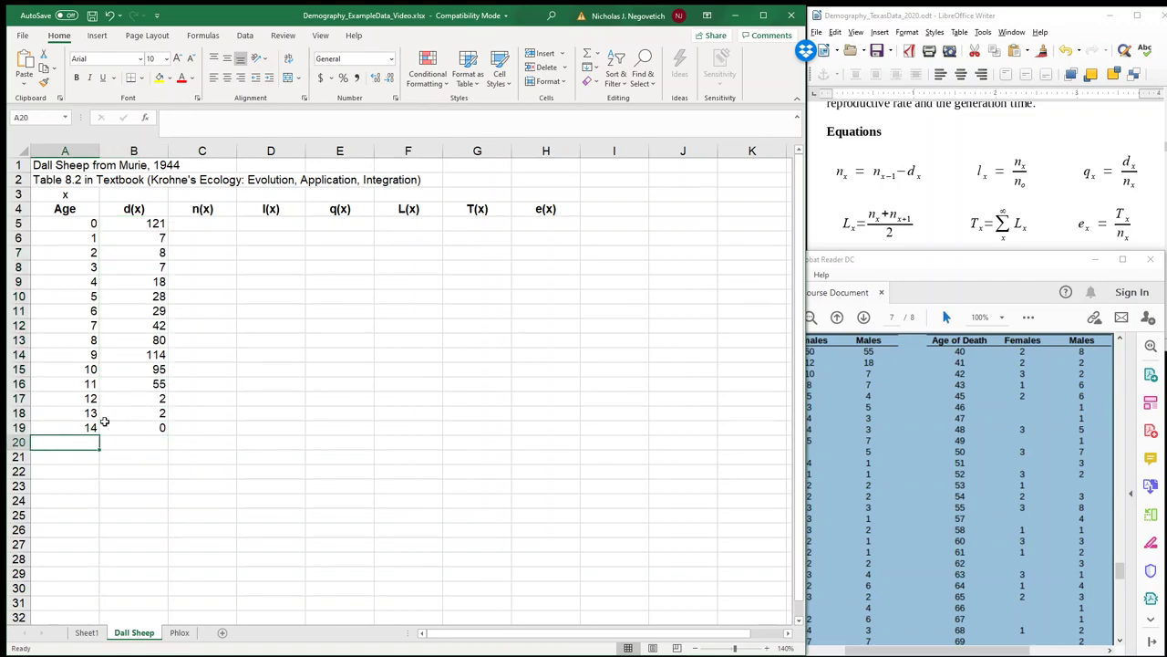
text(no =)
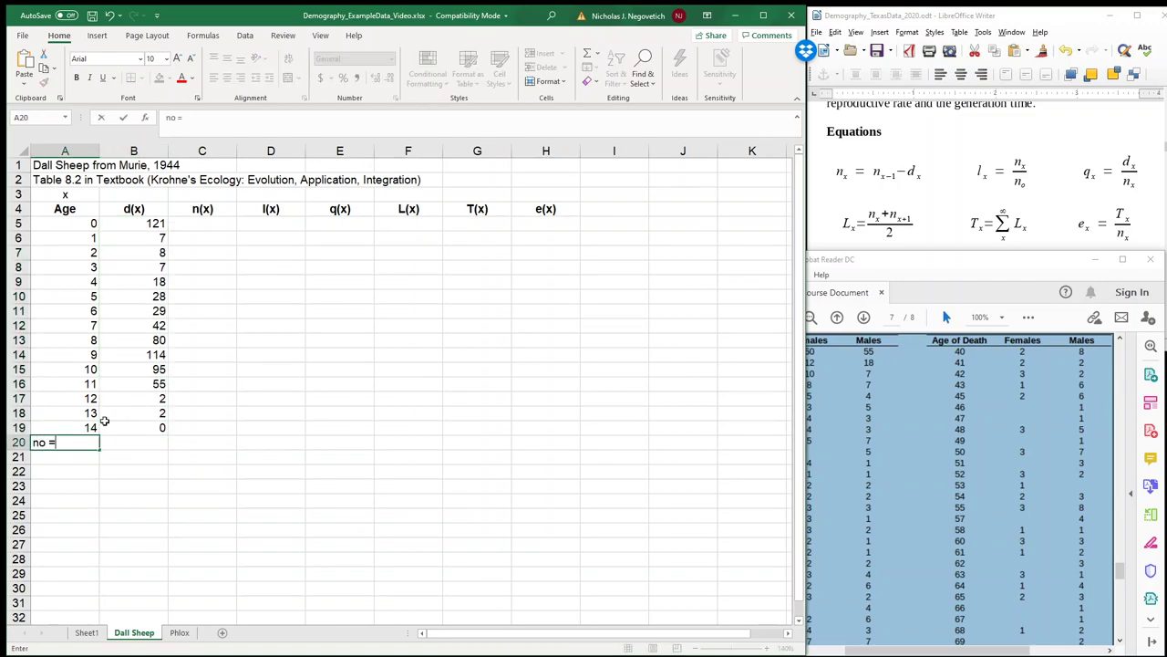
key(Tab)
text(=sum()
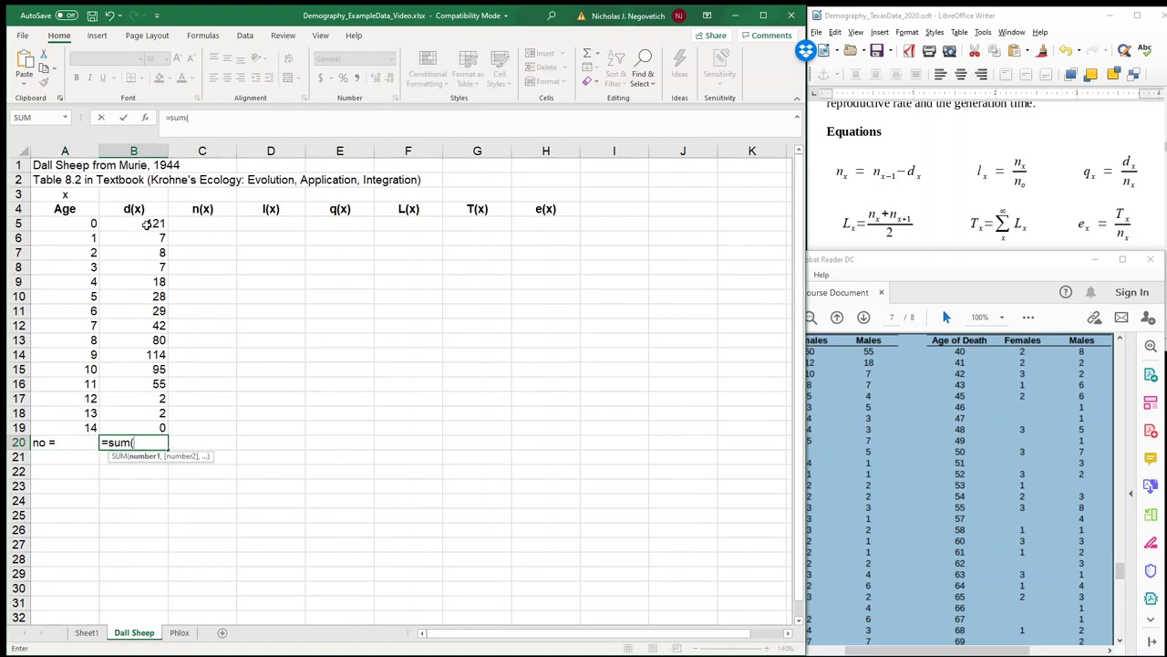
drag(145, 222, 143, 425)
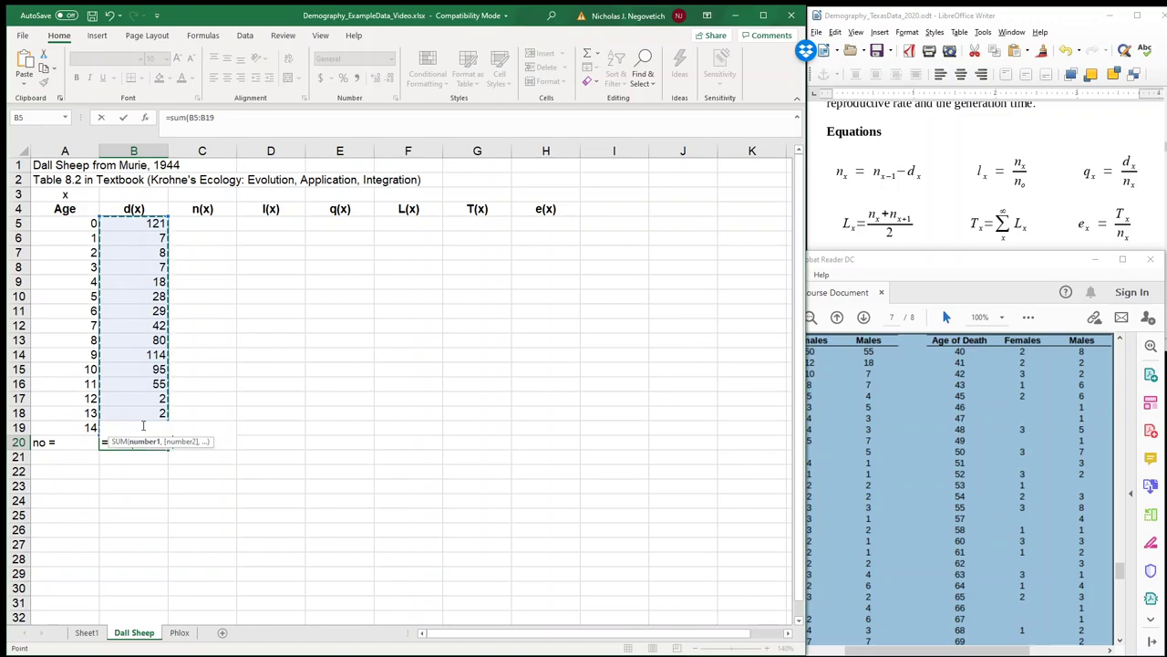
key(Return)
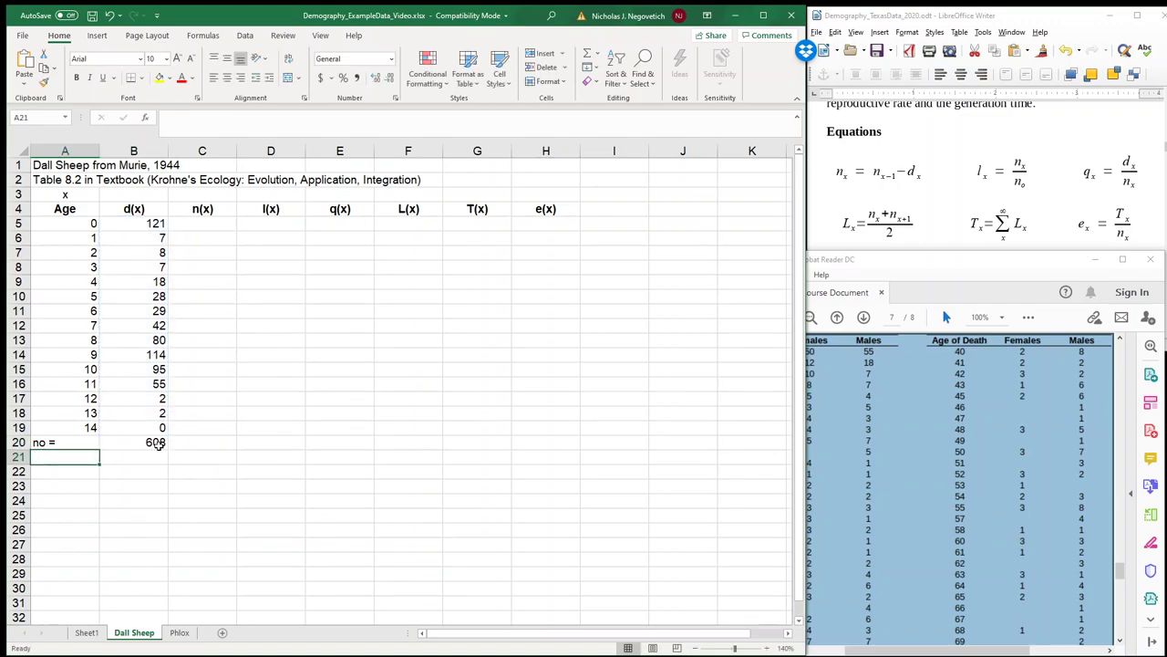
click(93, 441)
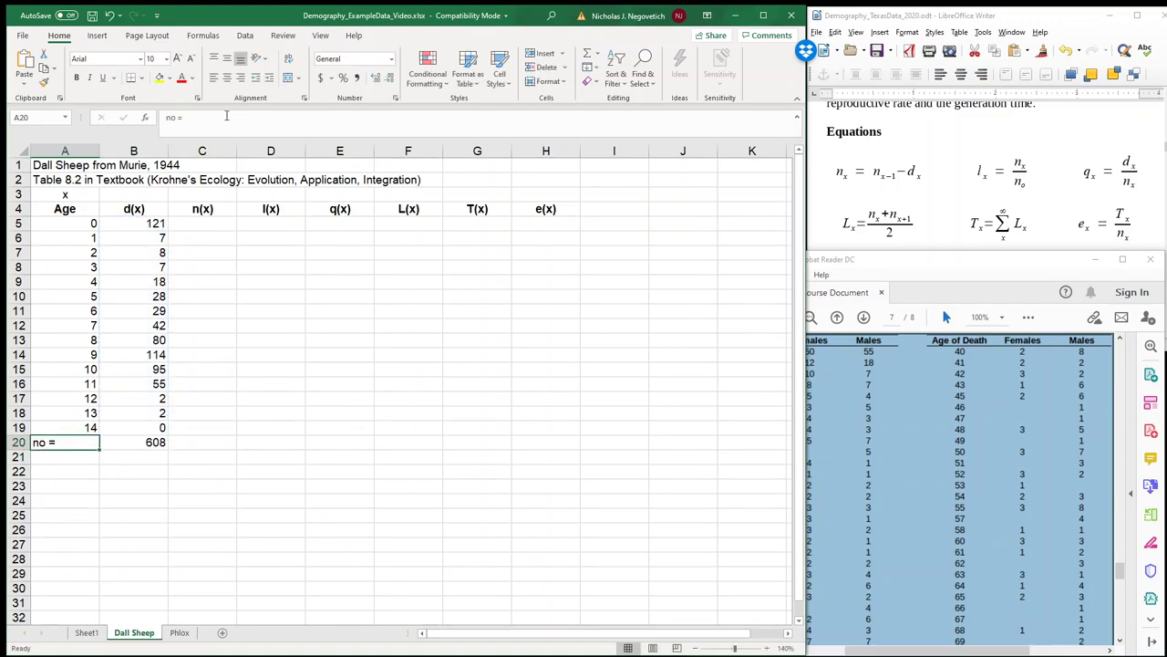
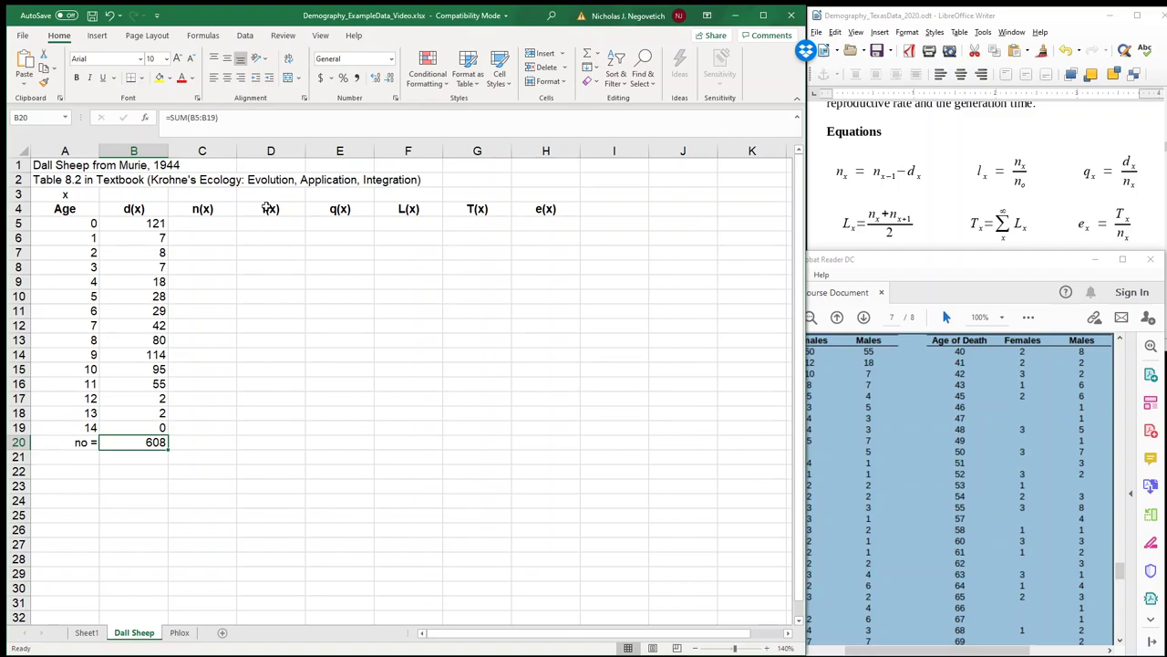
- Enter 608 as the n(x) value for age 0 in C5
click(225, 226)
text(608)
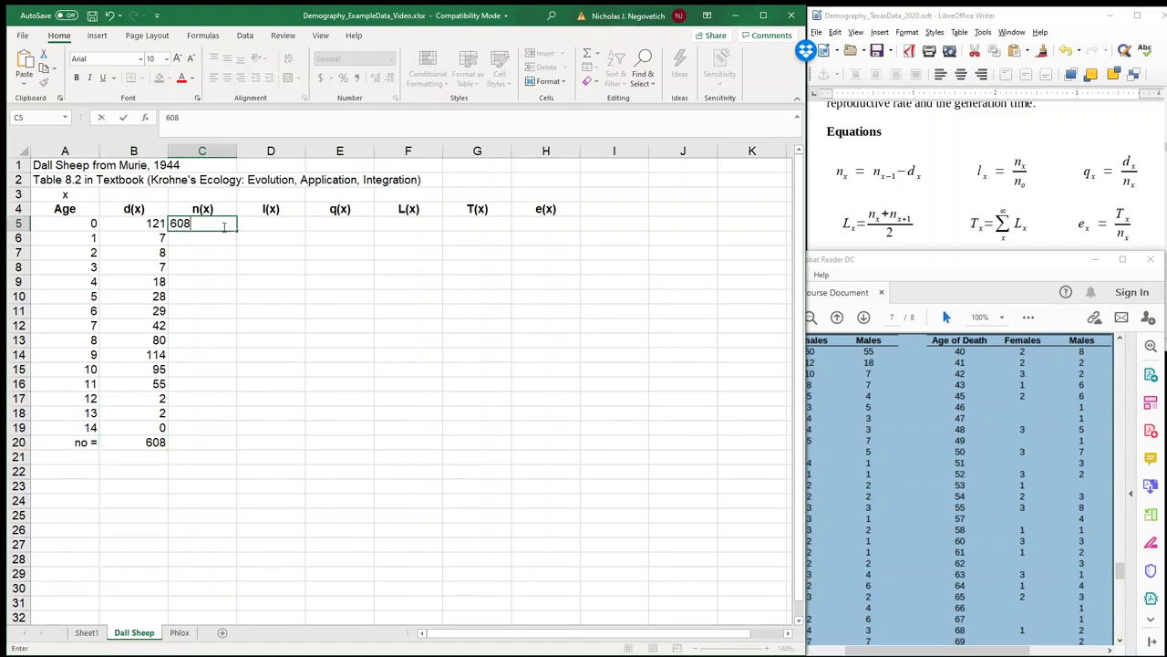
key(Return)
click(209, 224)
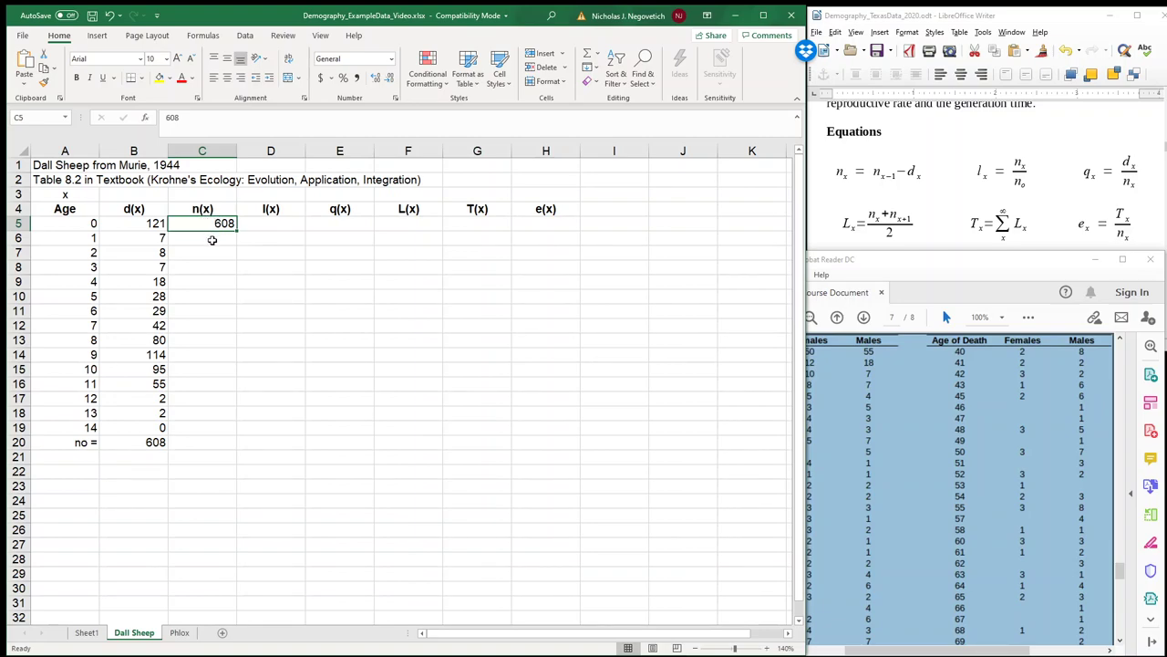
- Consult the n(x) equation in the Writer document and enter =C5-B5 in C6 for age 1
click(215, 237)
click(219, 224)
click(903, 166)
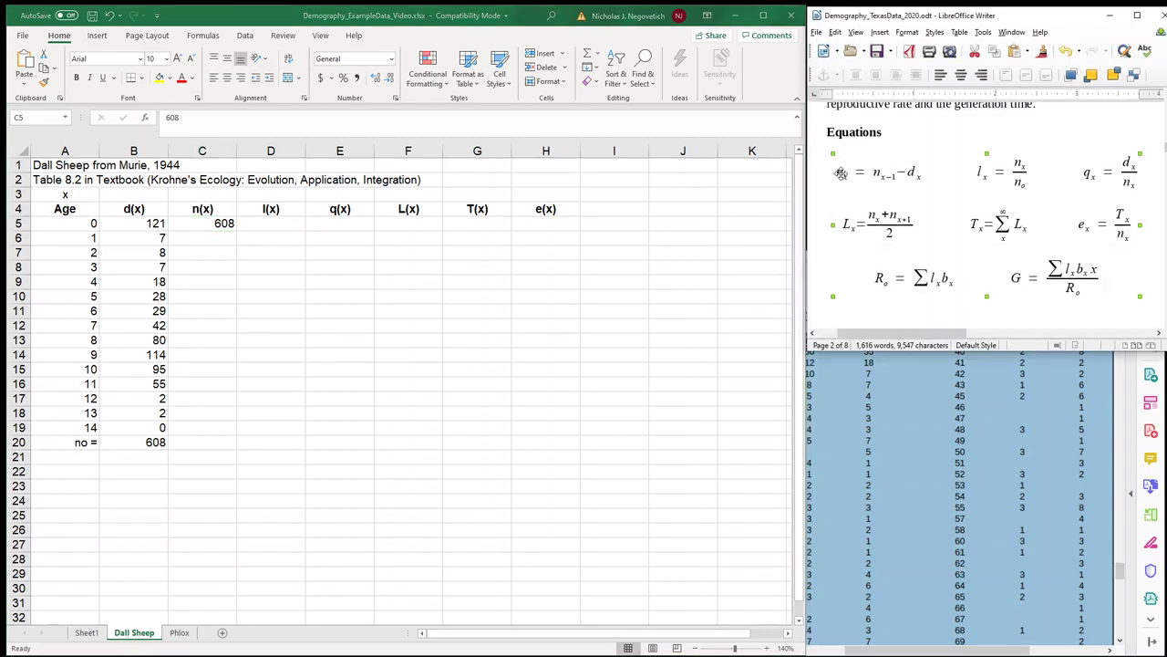
click(220, 236)
click(222, 237)
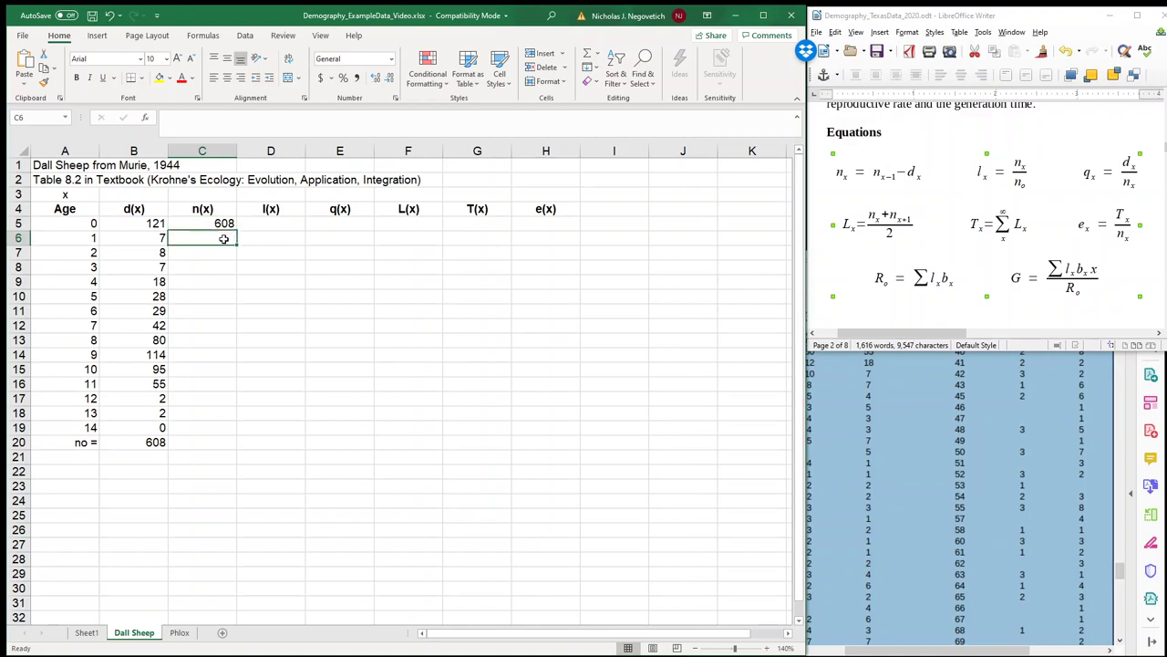
text(=)
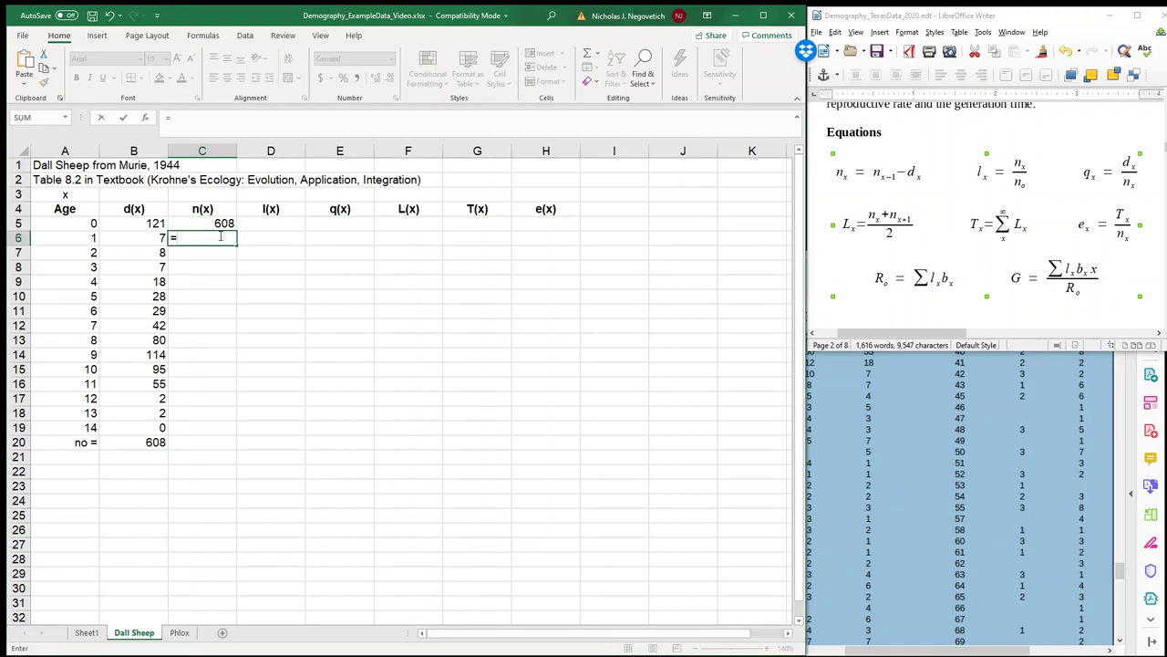
click(217, 224)
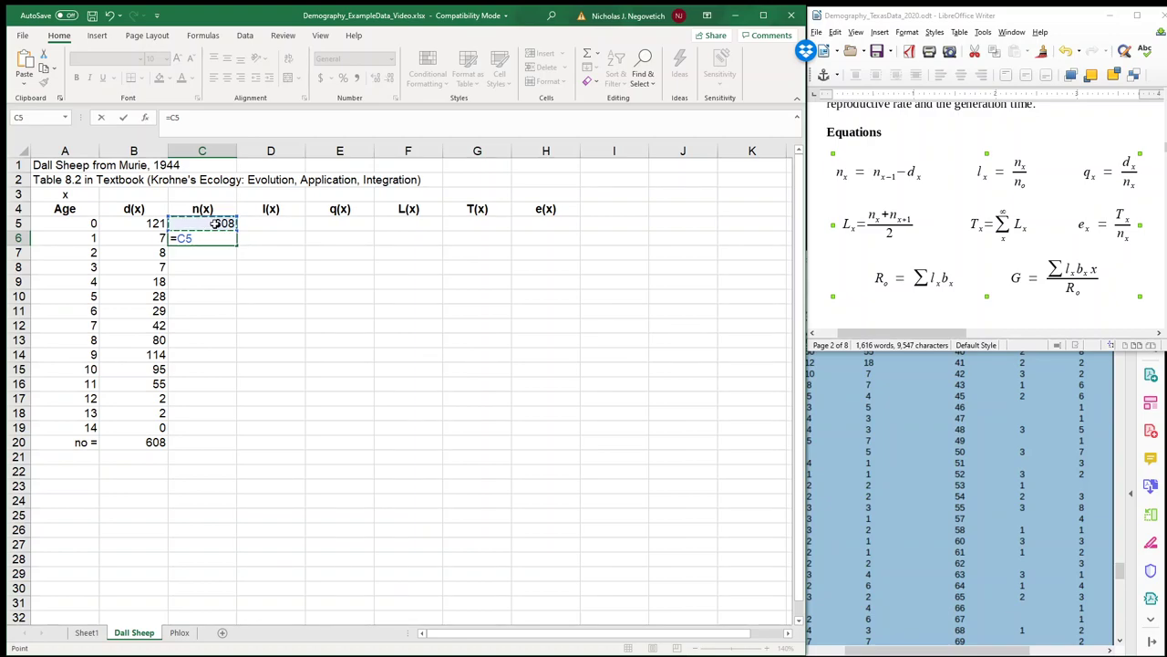
text(-)
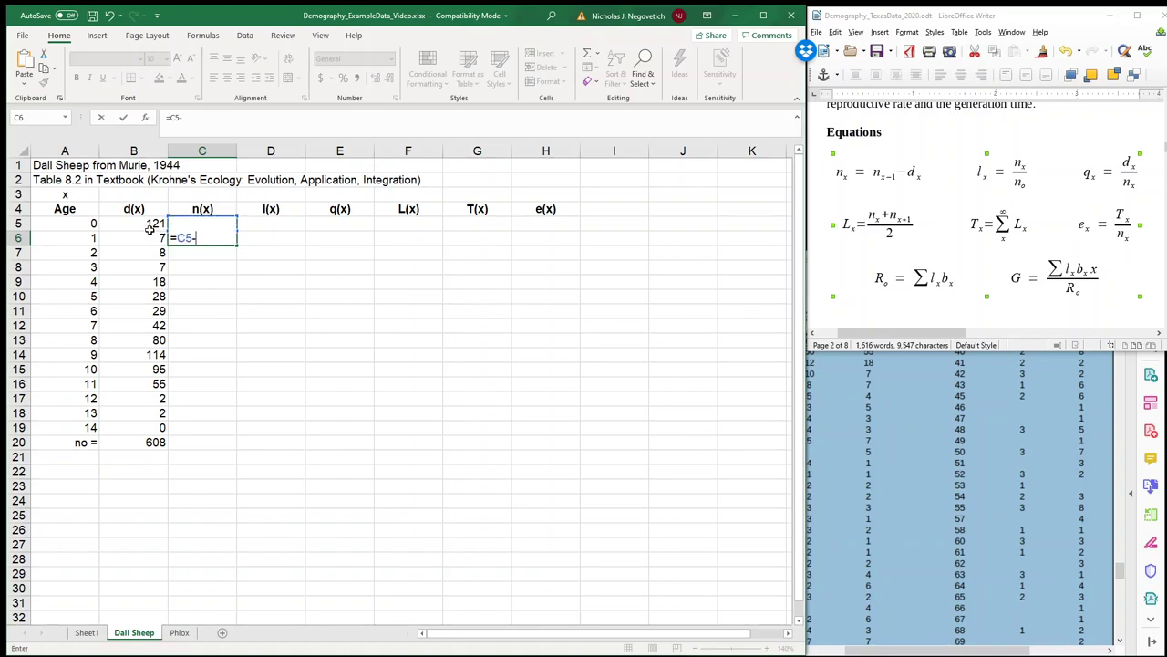
click(152, 226)
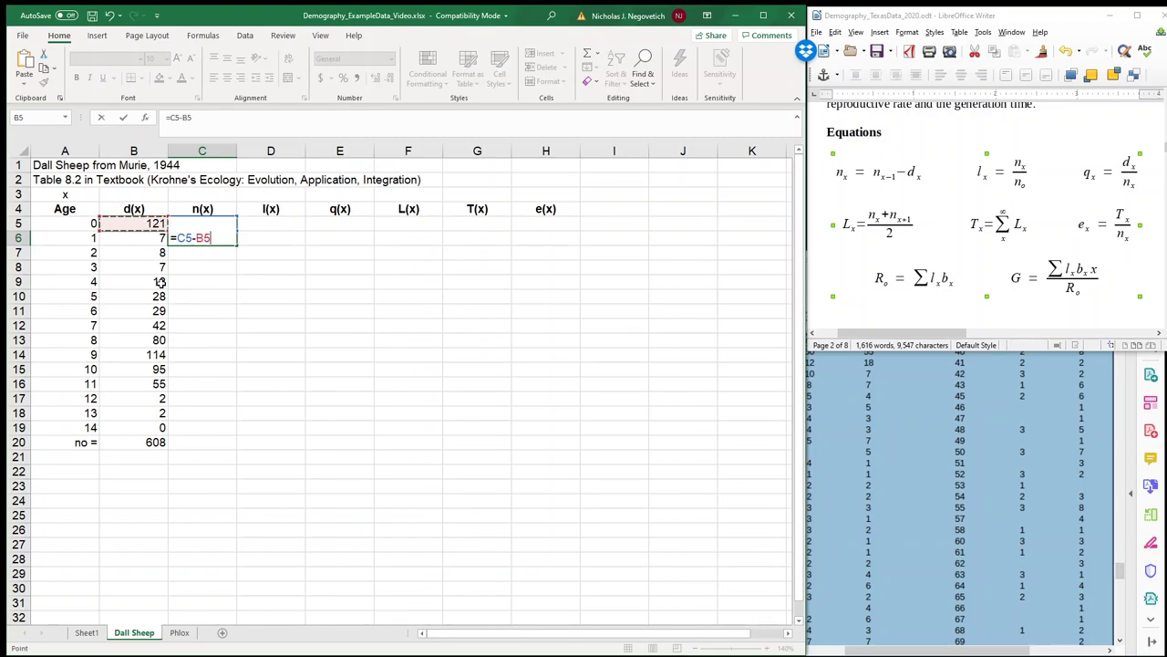
key(Return)
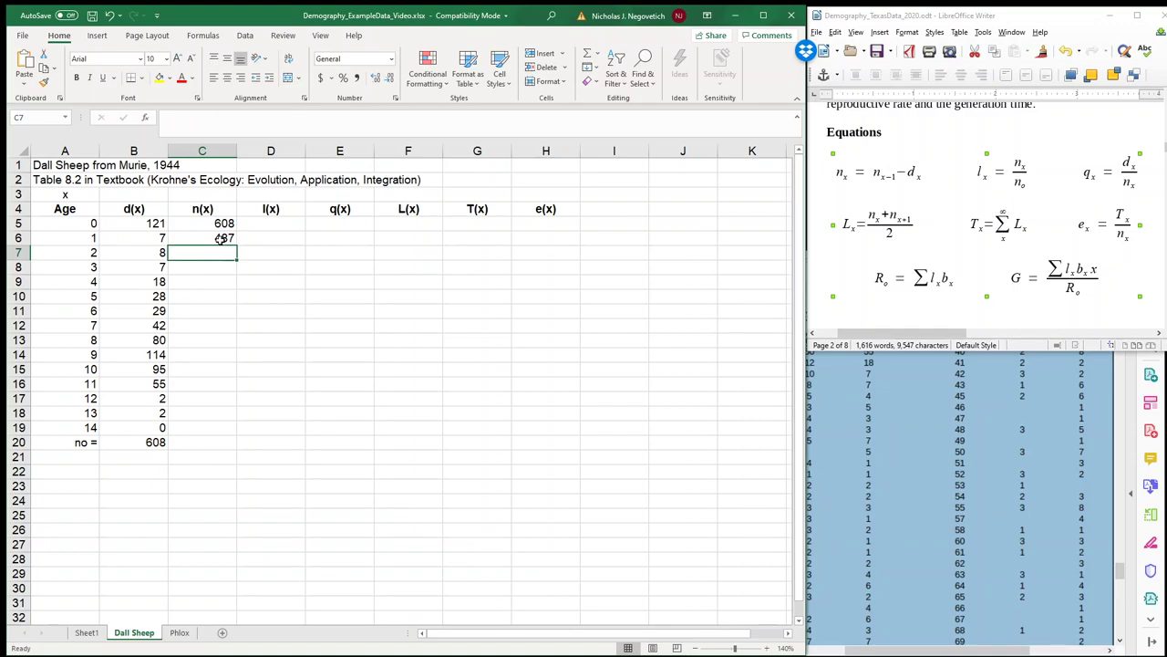
- Fill the n(x) formula from C6 down through C19 and check the copied formula in C7
click(201, 238)
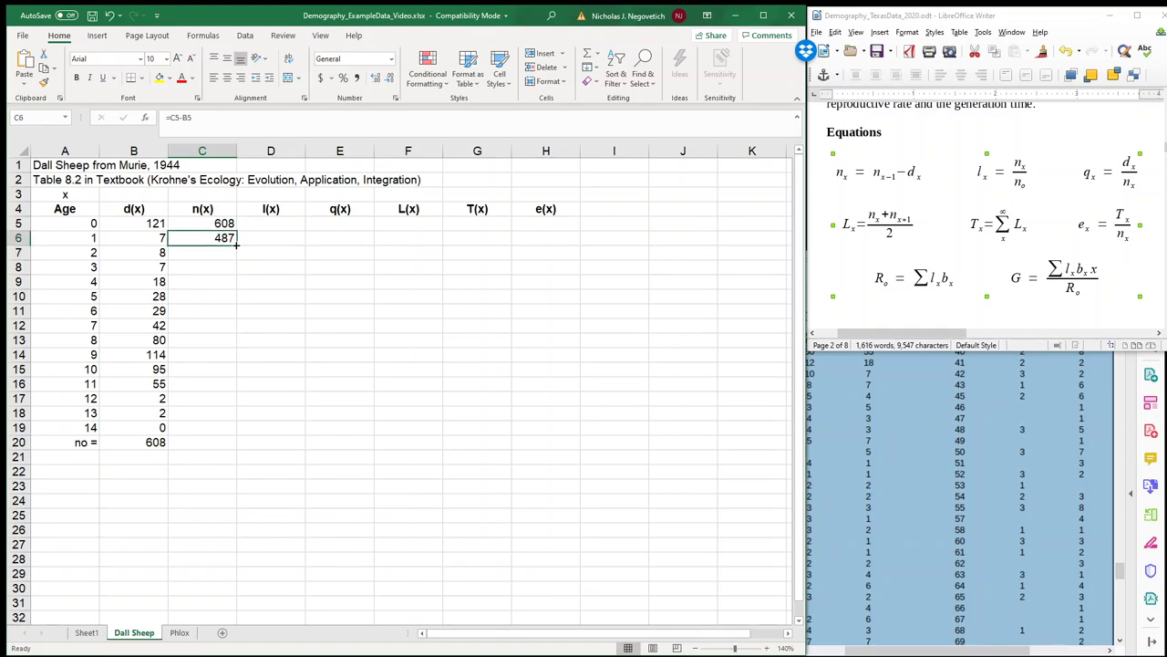
drag(236, 244, 236, 442)
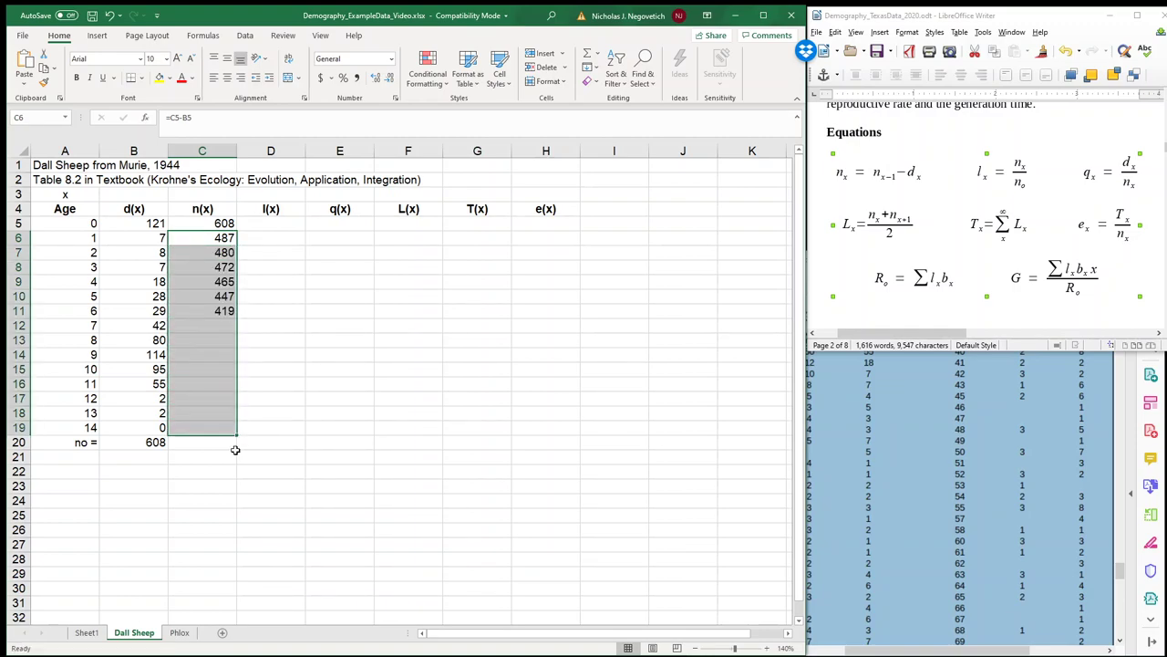
click(222, 253)
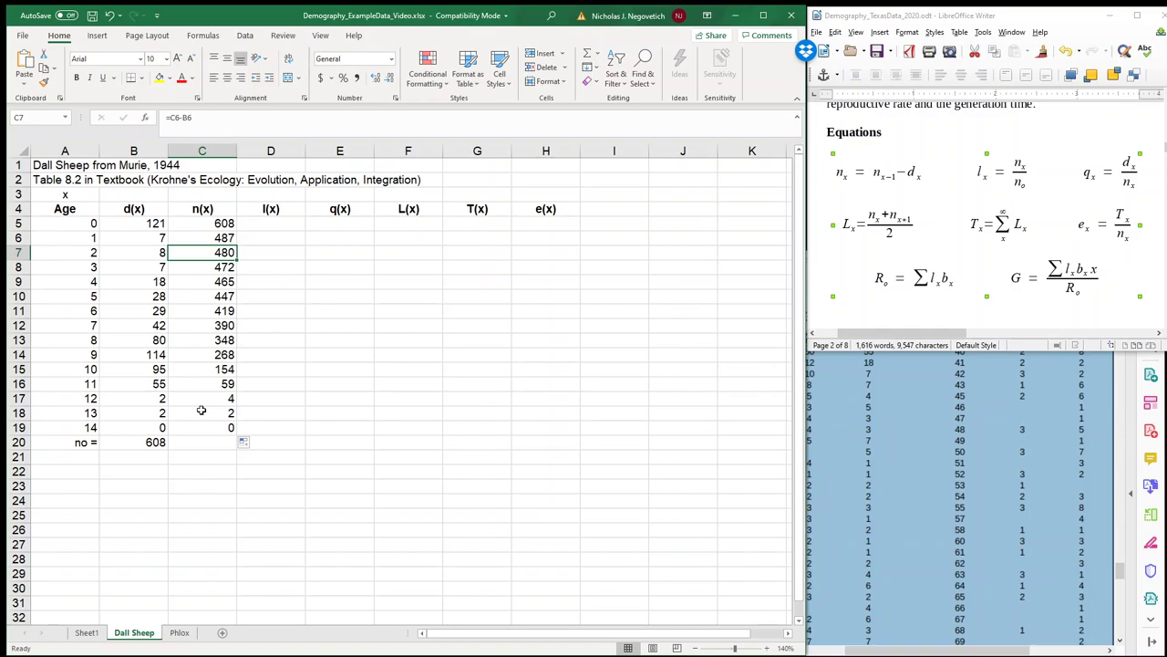
- Add the heading "Survivorship" in D3, above the l(x) column
click(257, 197)
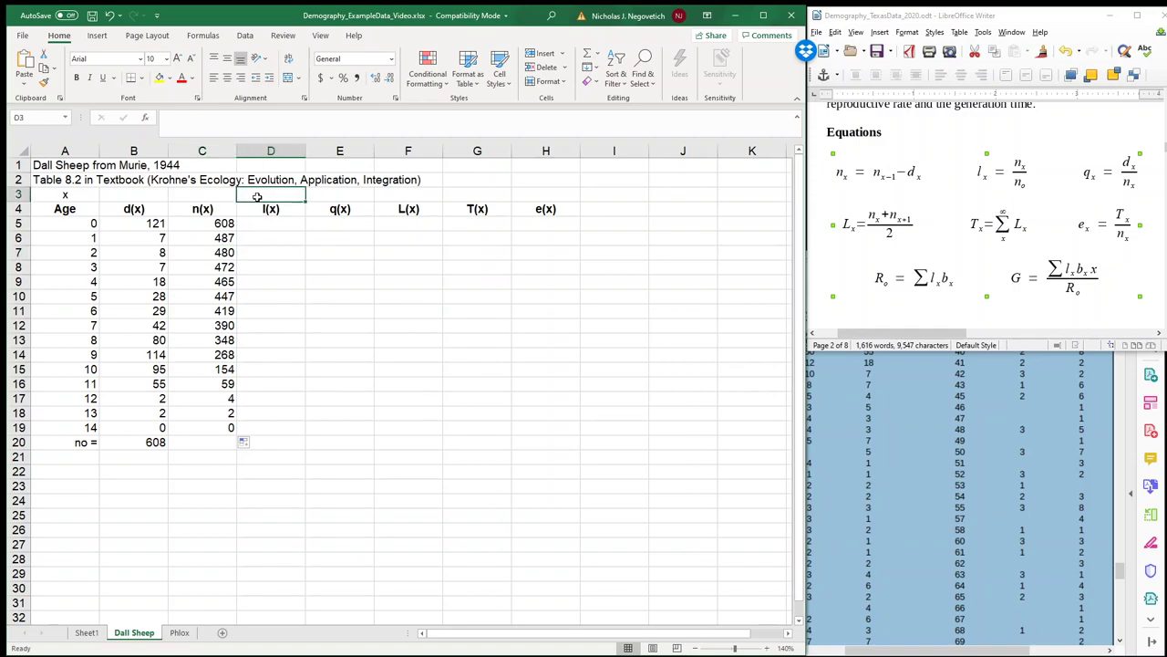
text(Survivorship)
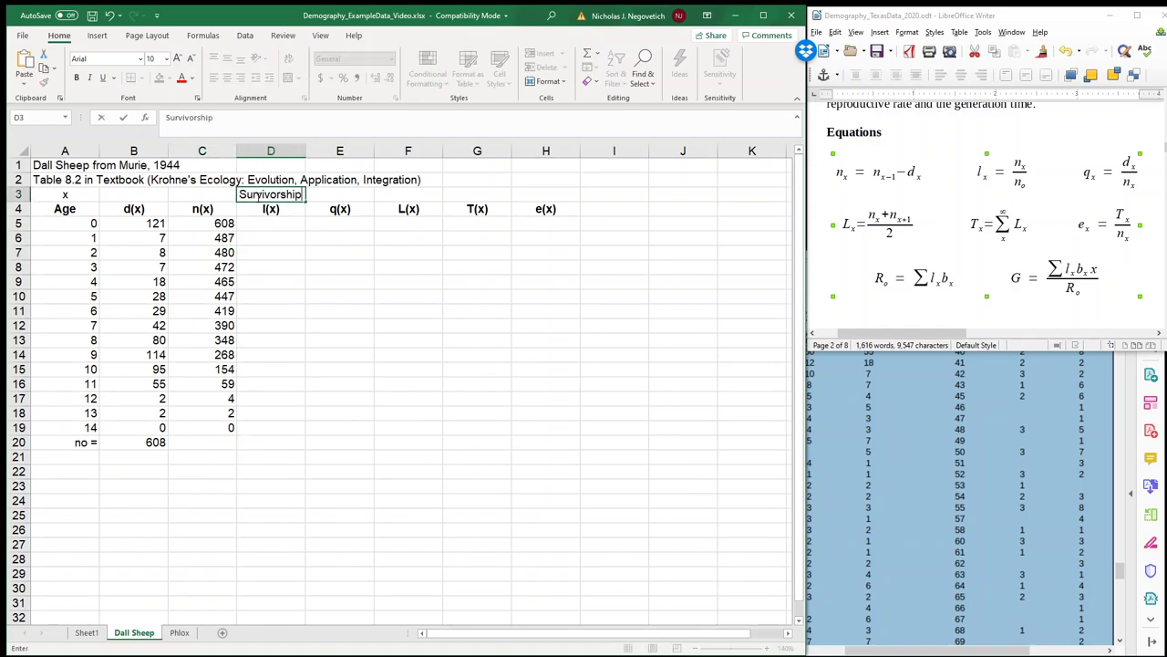
- Enter the l(x) formula =C5/C$5 in D5 for age 0, keeping the divisor's row fixed
click(258, 225)
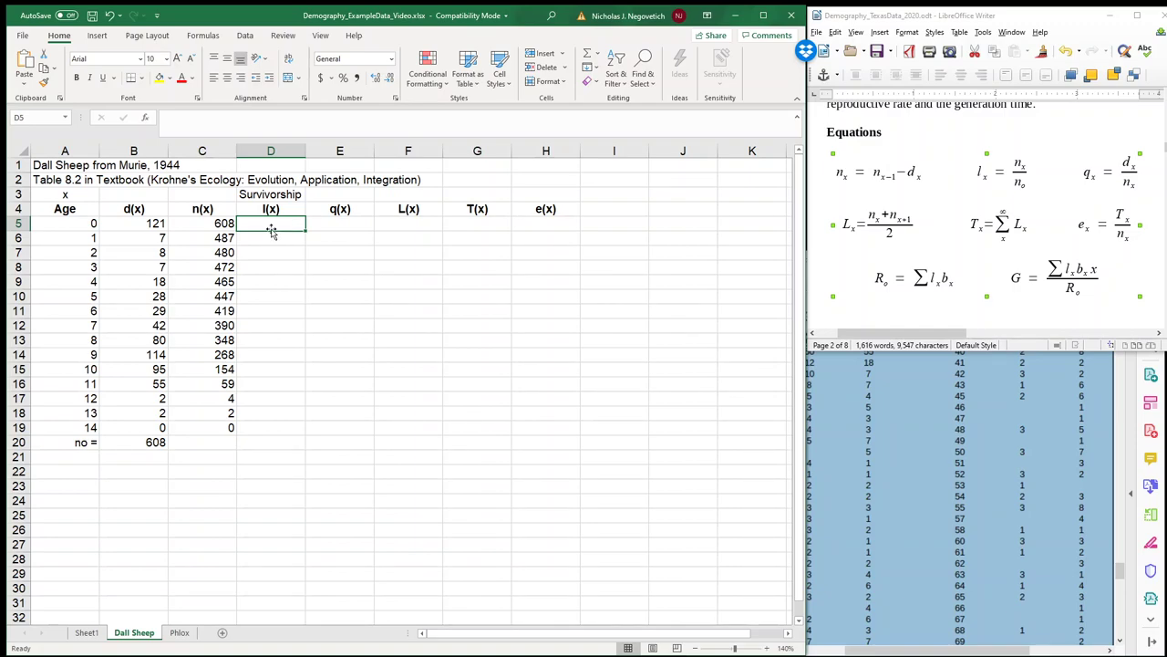
text(=)
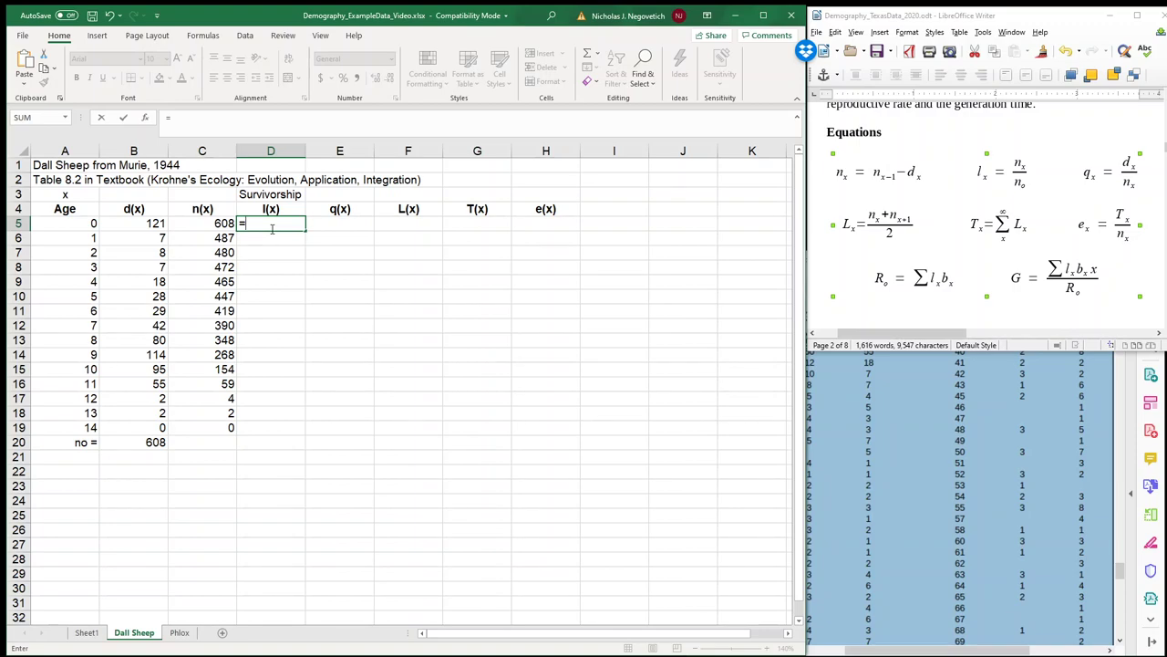
click(223, 223)
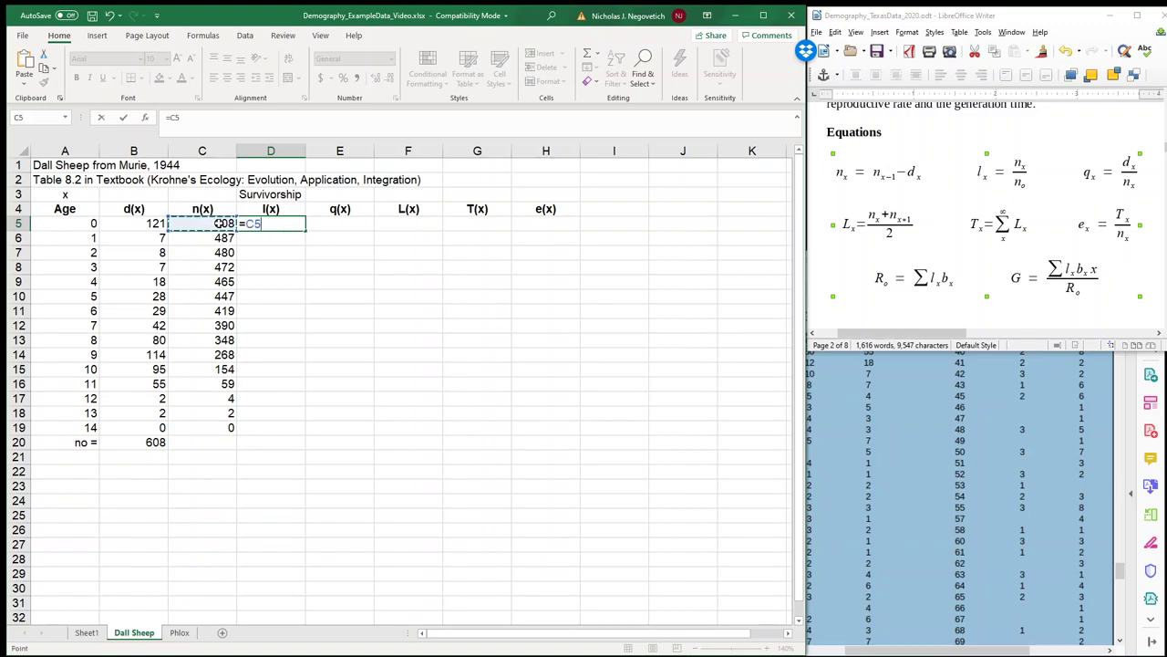
text(/)
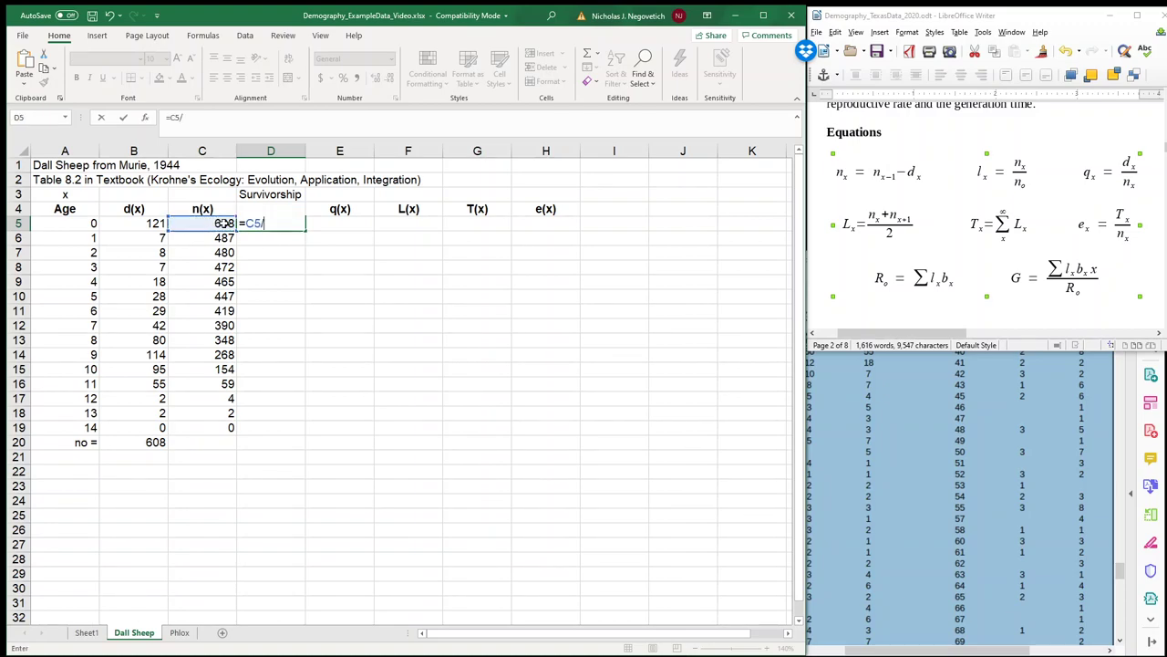
click(224, 223)
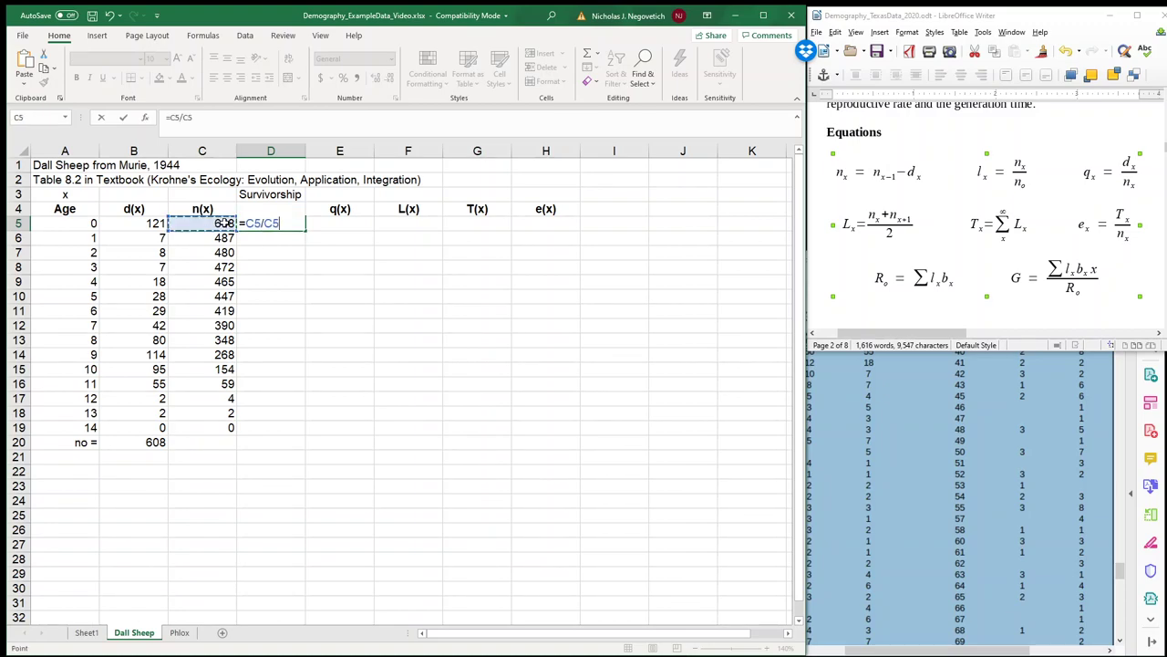
click(187, 117)
text($)
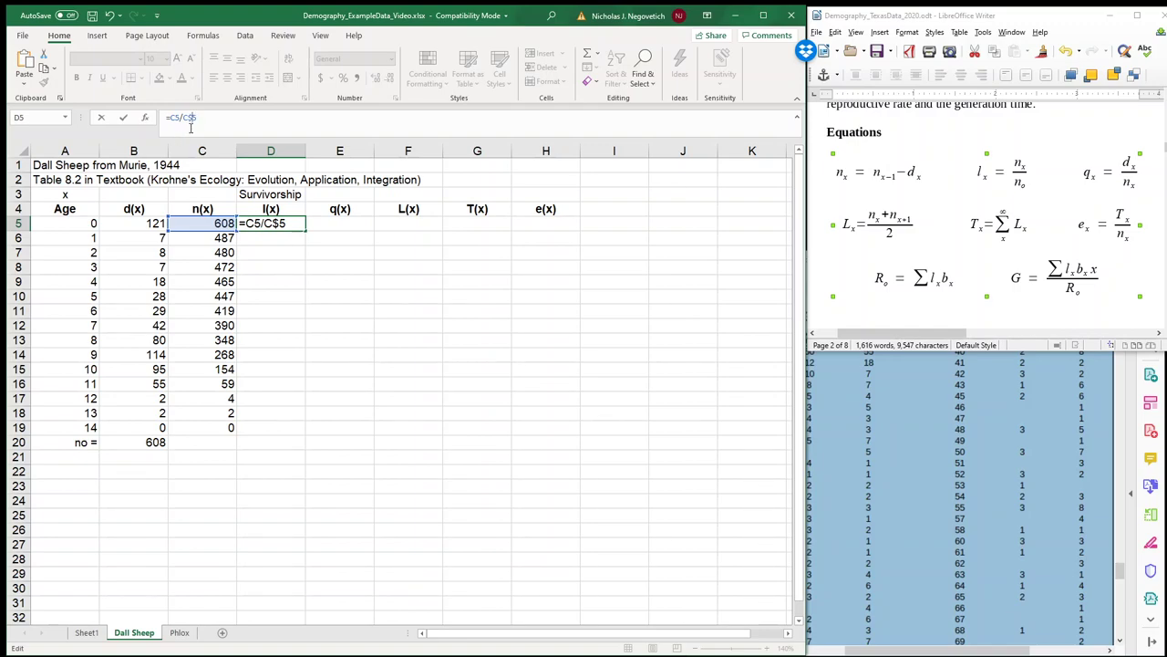
key(Return)
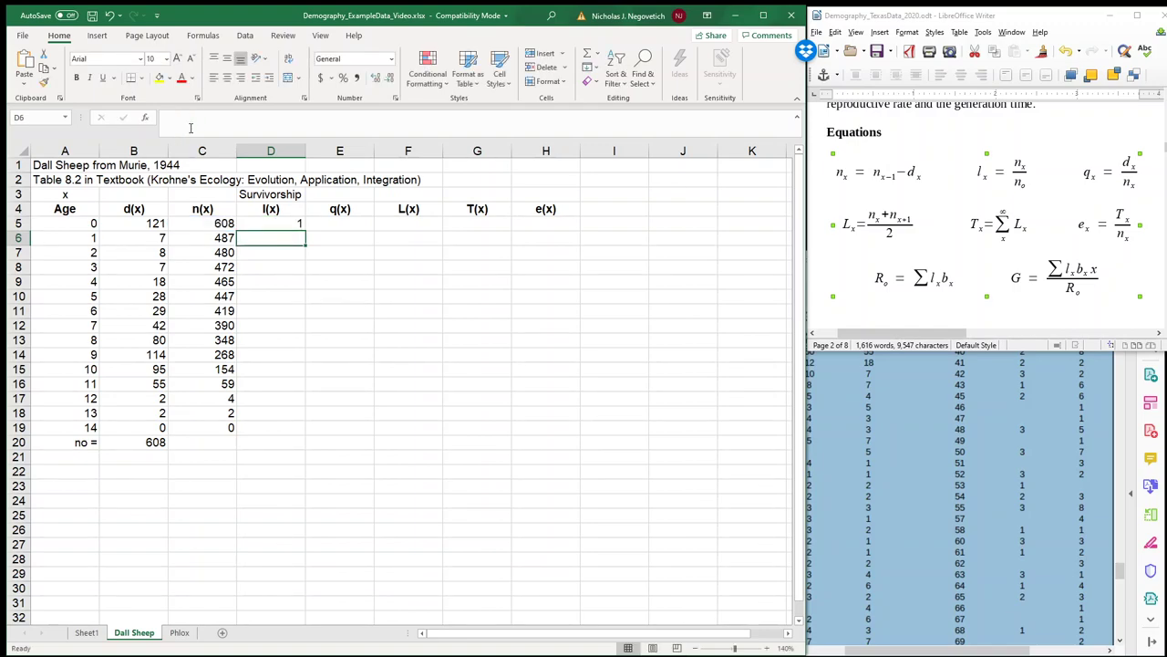
- Copy the l(x) formula from D5 into D6 and check which cells the copied formula references
click(286, 223)
drag(304, 230, 307, 248)
click(290, 238)
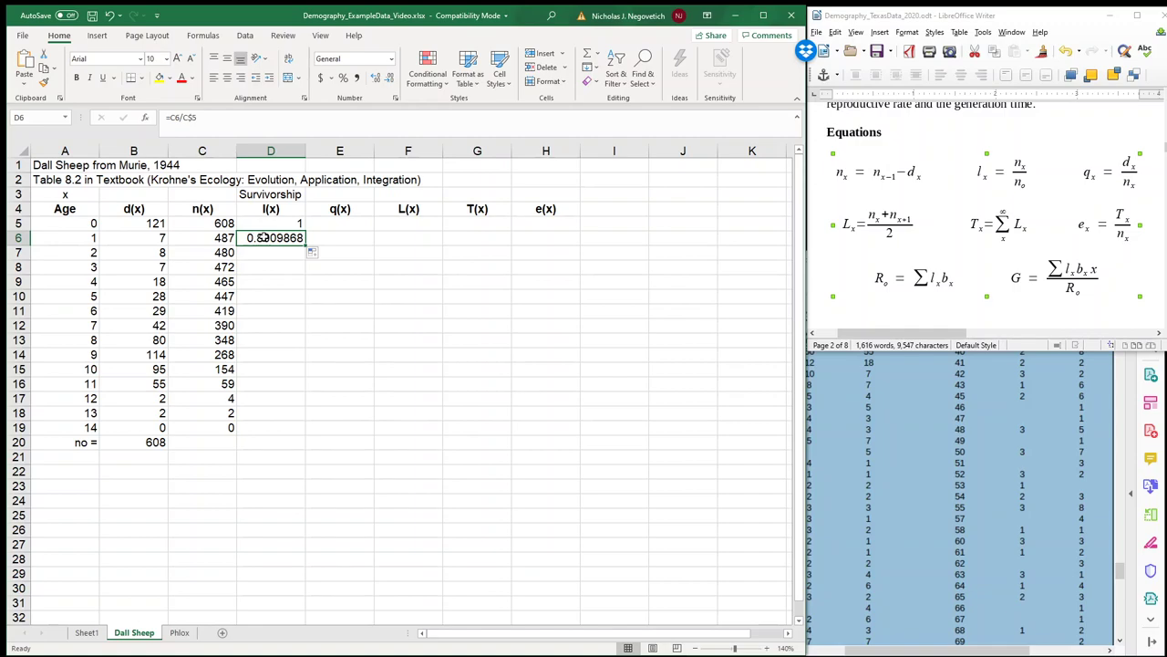
click(198, 119)
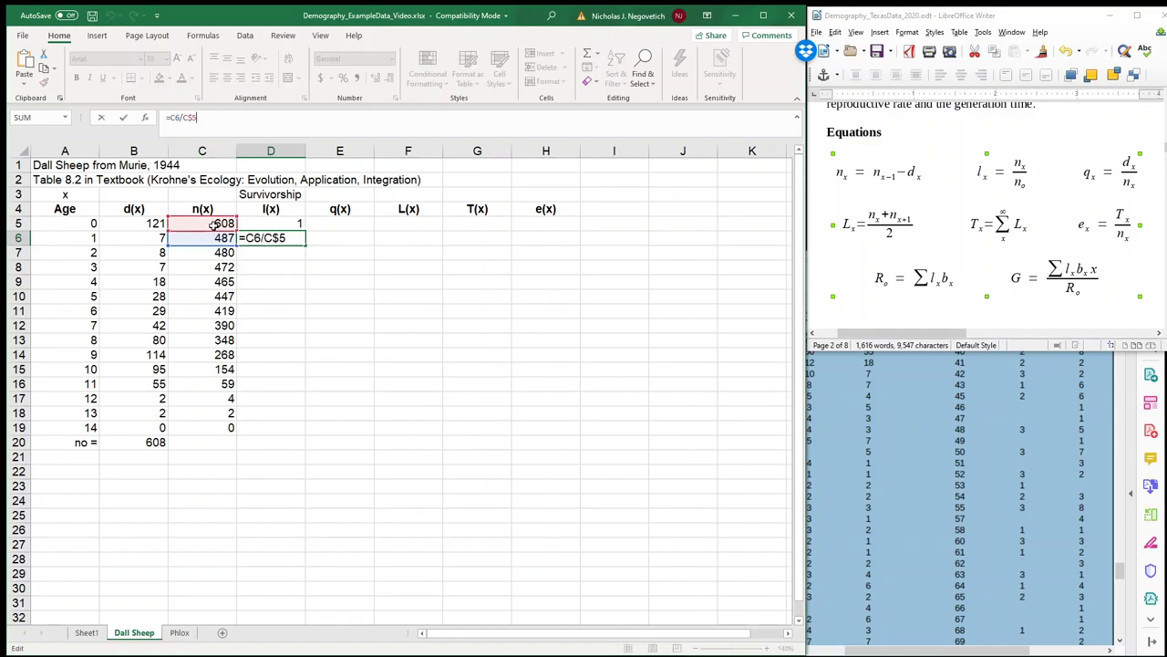
click(298, 239)
key(ctrl+Return)
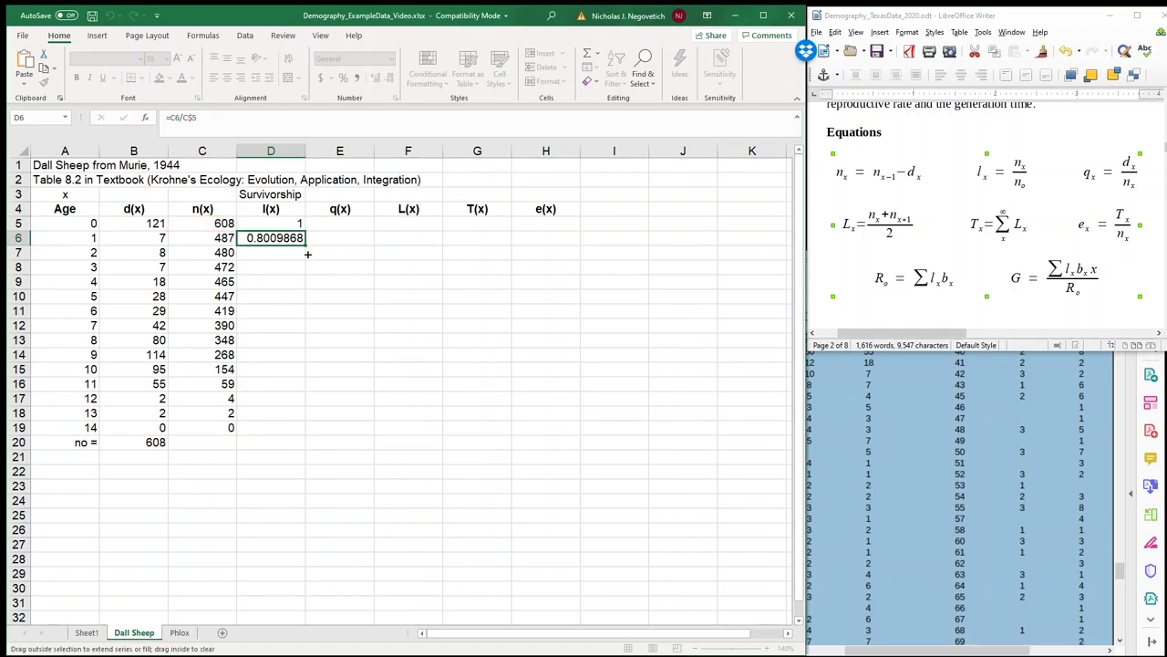
- Extend the l(x) formula from D6 to D7, check its references, and fill it down through D19
drag(308, 244, 310, 261)
click(286, 253)
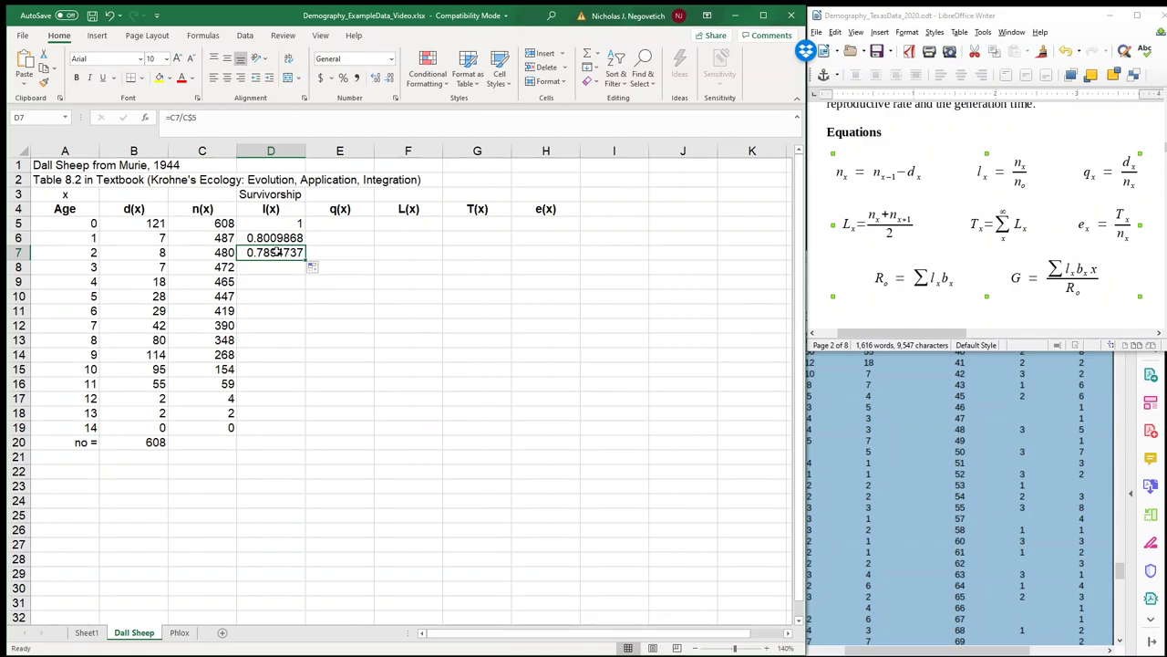
double_click(285, 253)
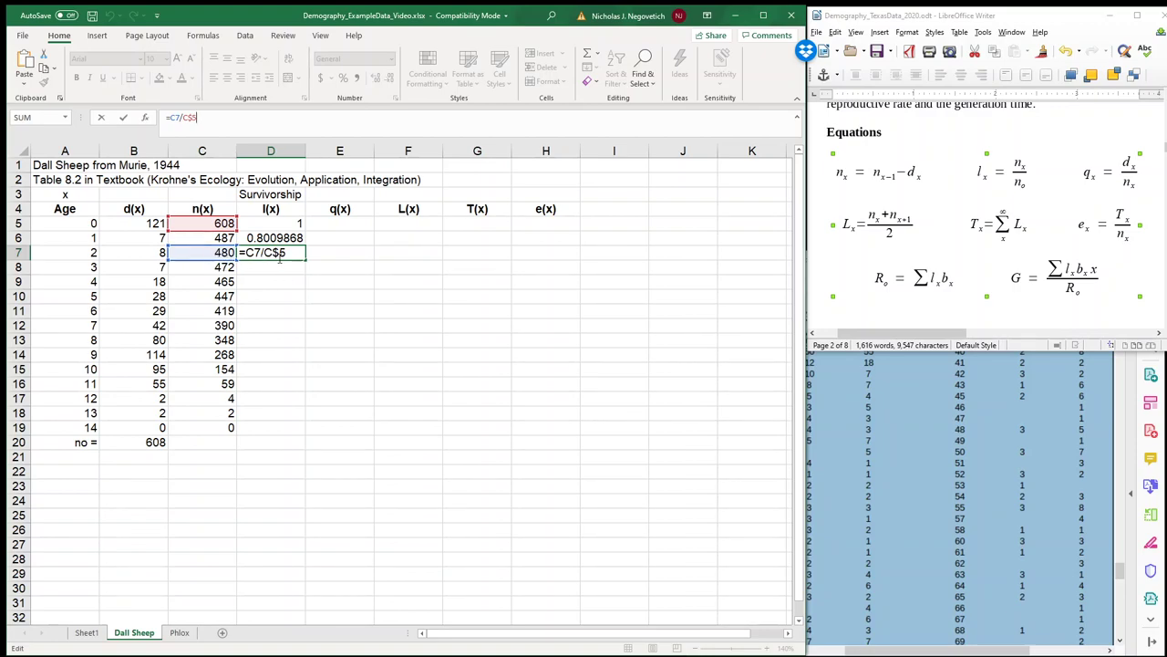
drag(306, 264, 307, 436)
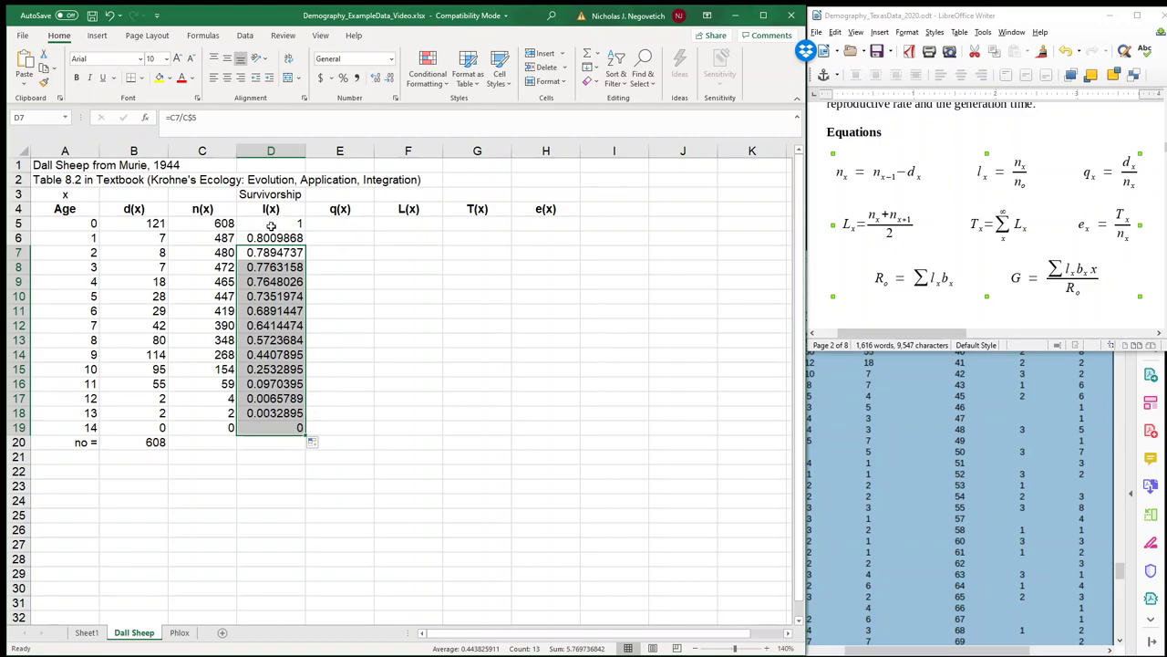
click(270, 328)
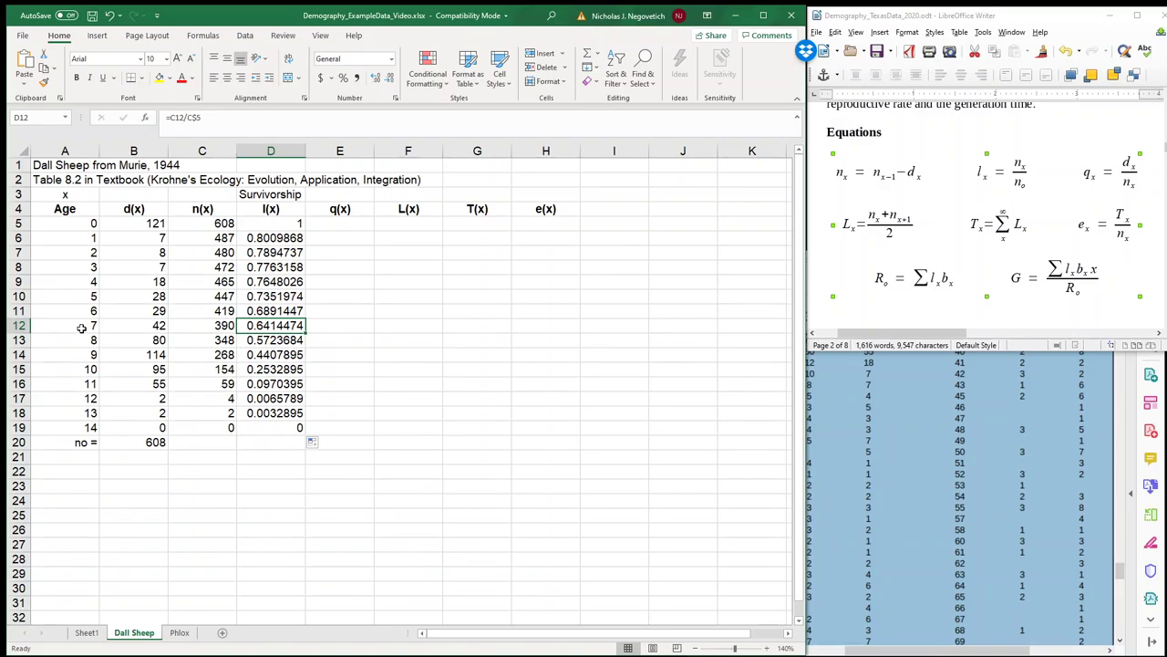
- Add the heading "Mortality" in E3, above the q(x) column
click(339, 196)
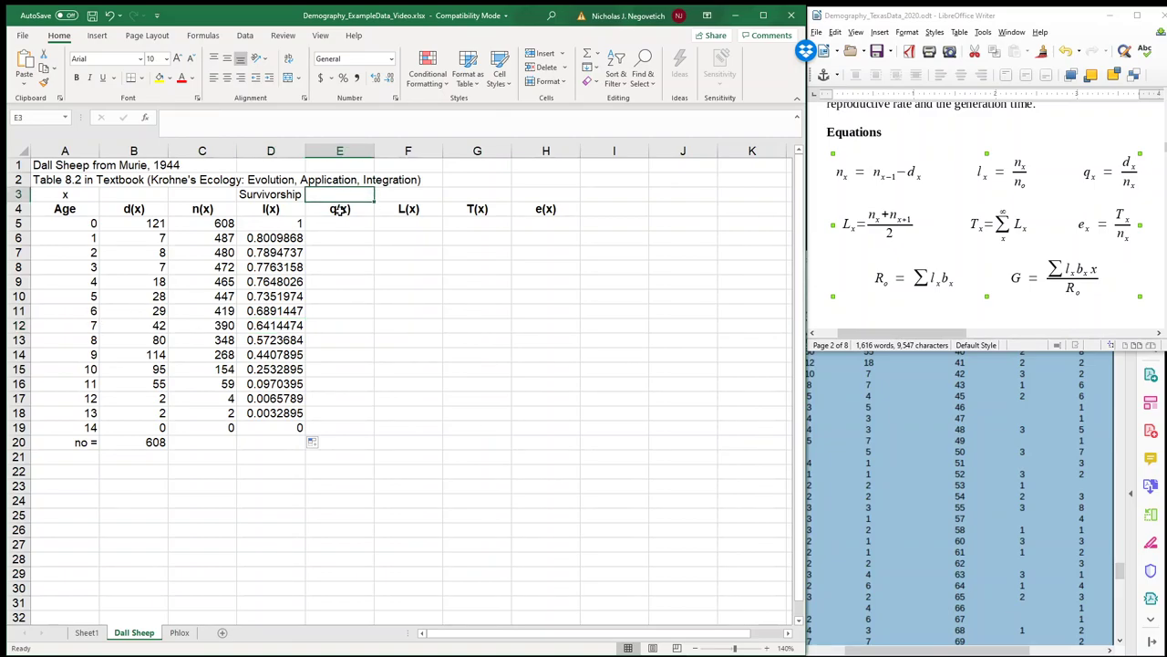
text(Mortality)
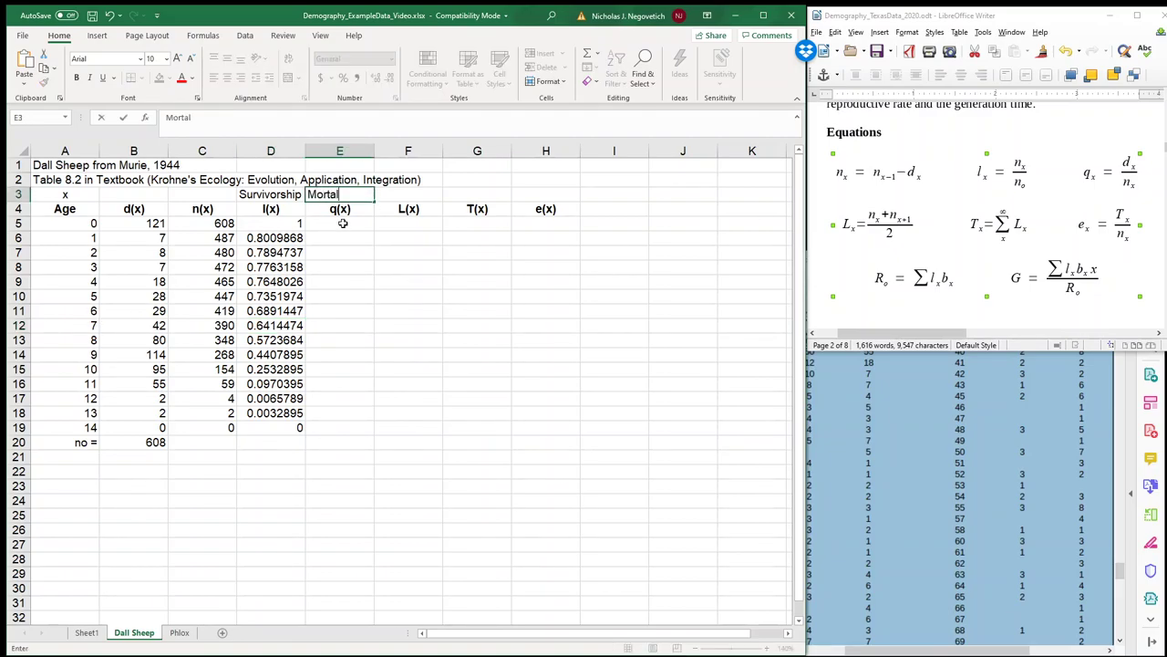
key(Return)
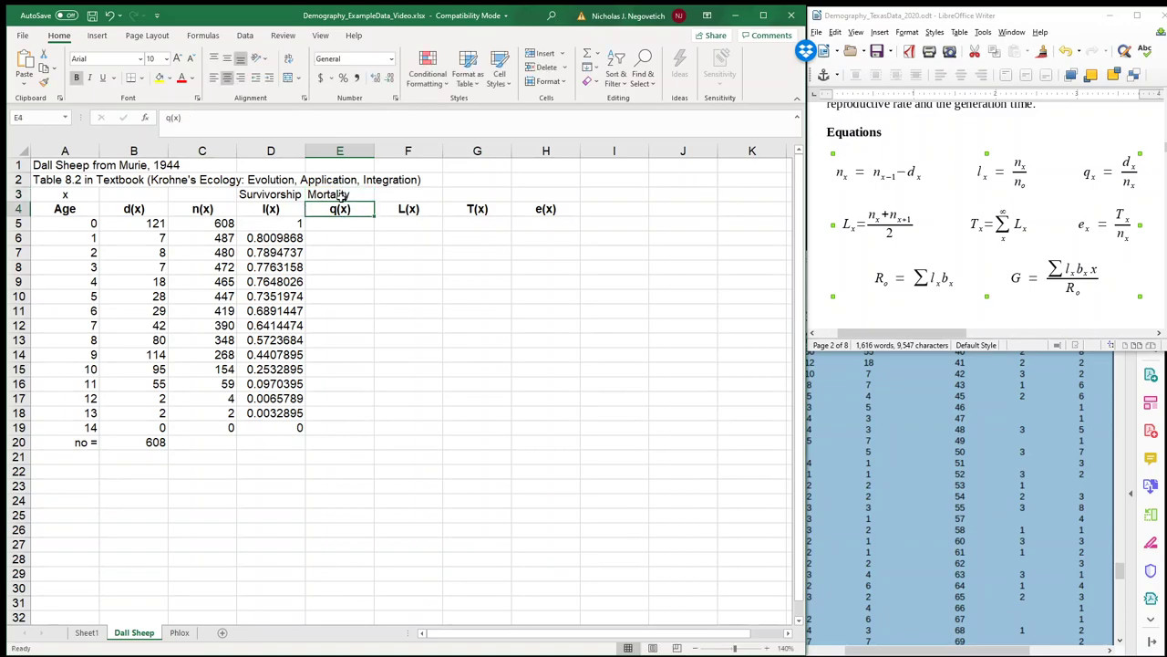
click(341, 198)
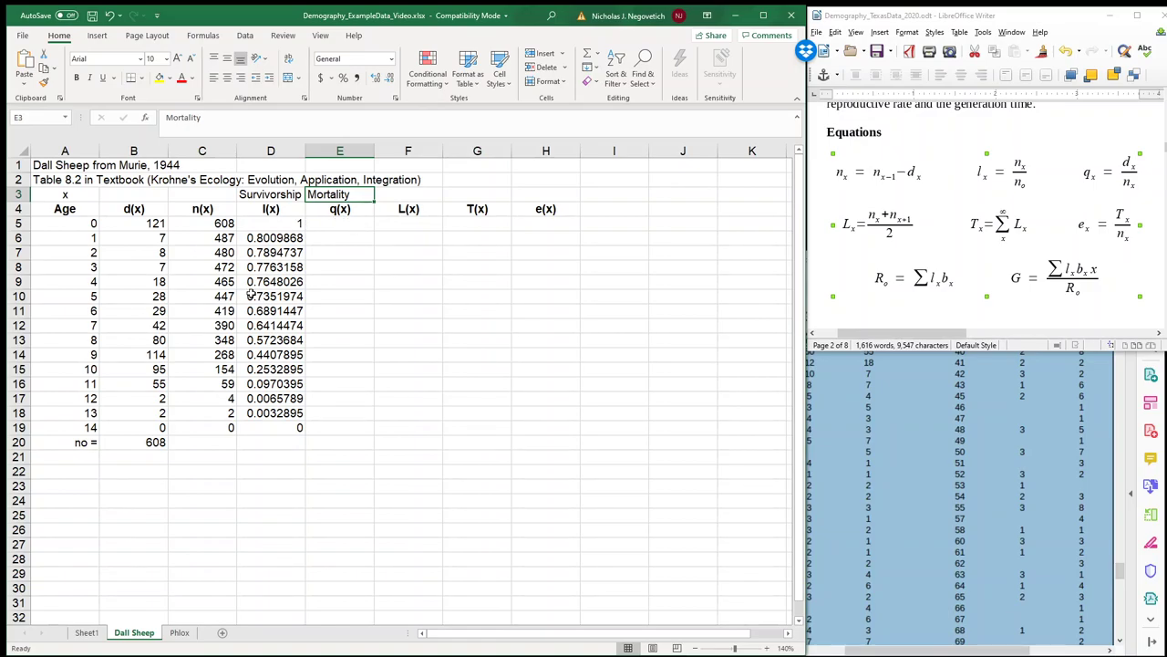
- Enter the q(x) formula =B5/C5 in E5 for age 0
click(342, 222)
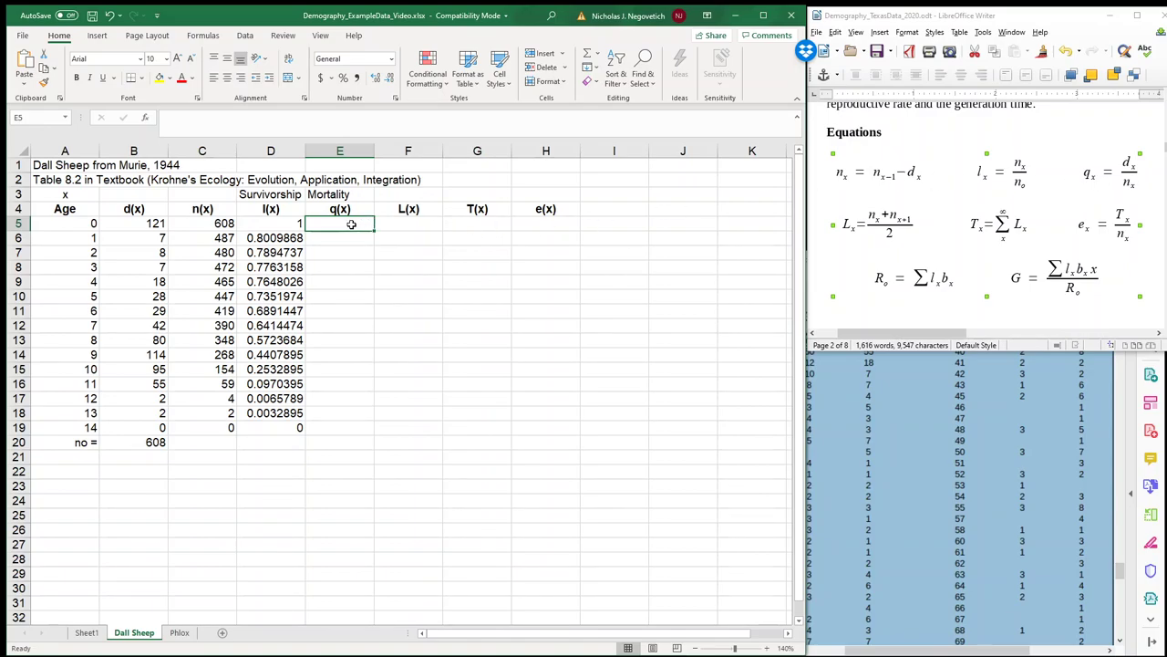
text(=)
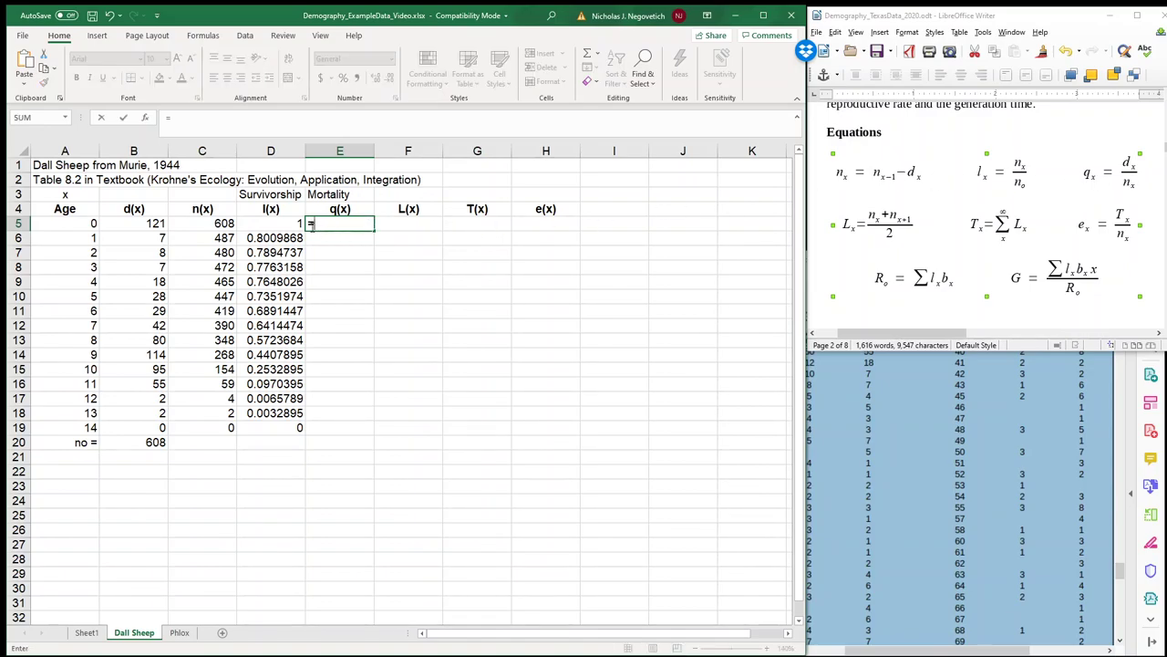
click(155, 224)
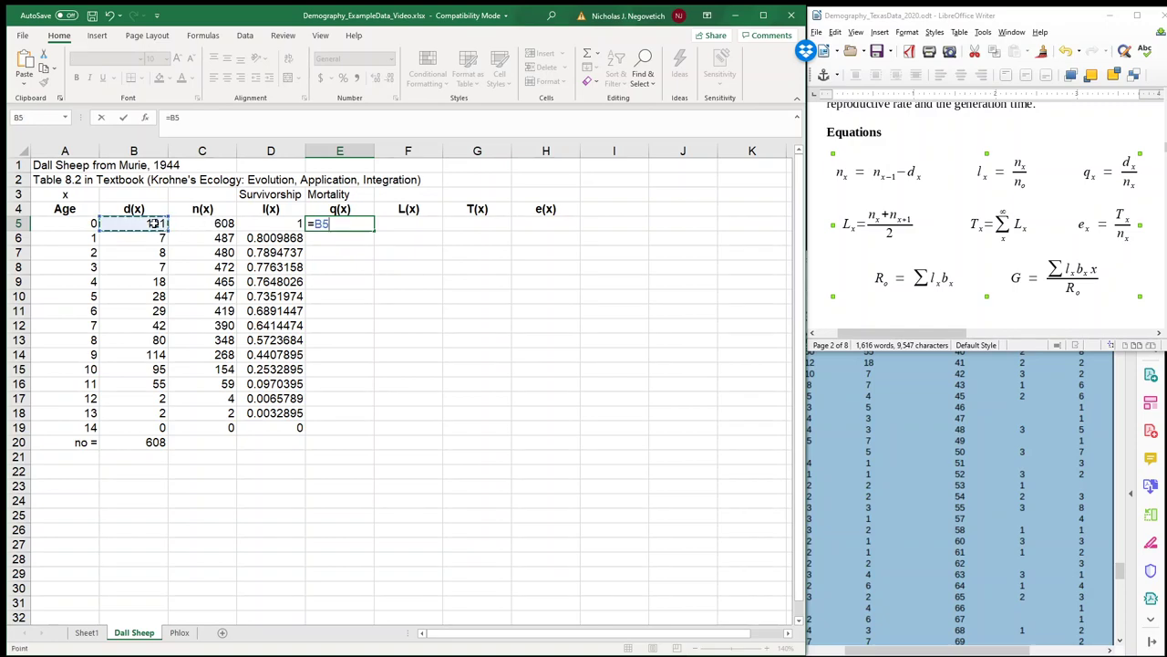
text(/)
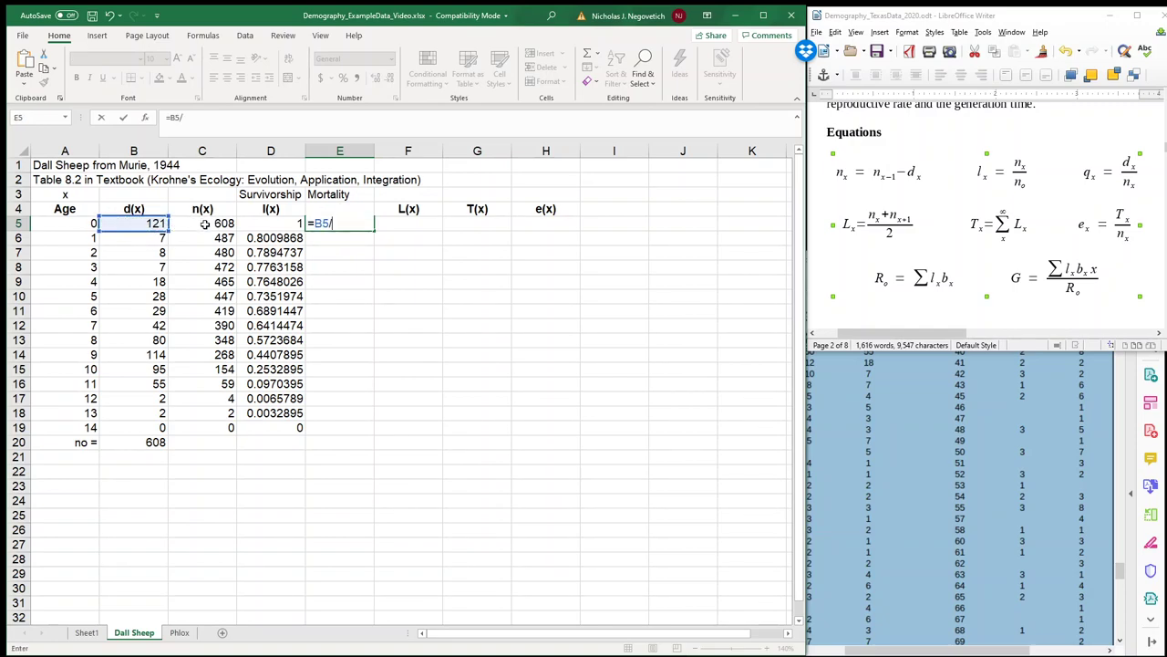
click(224, 223)
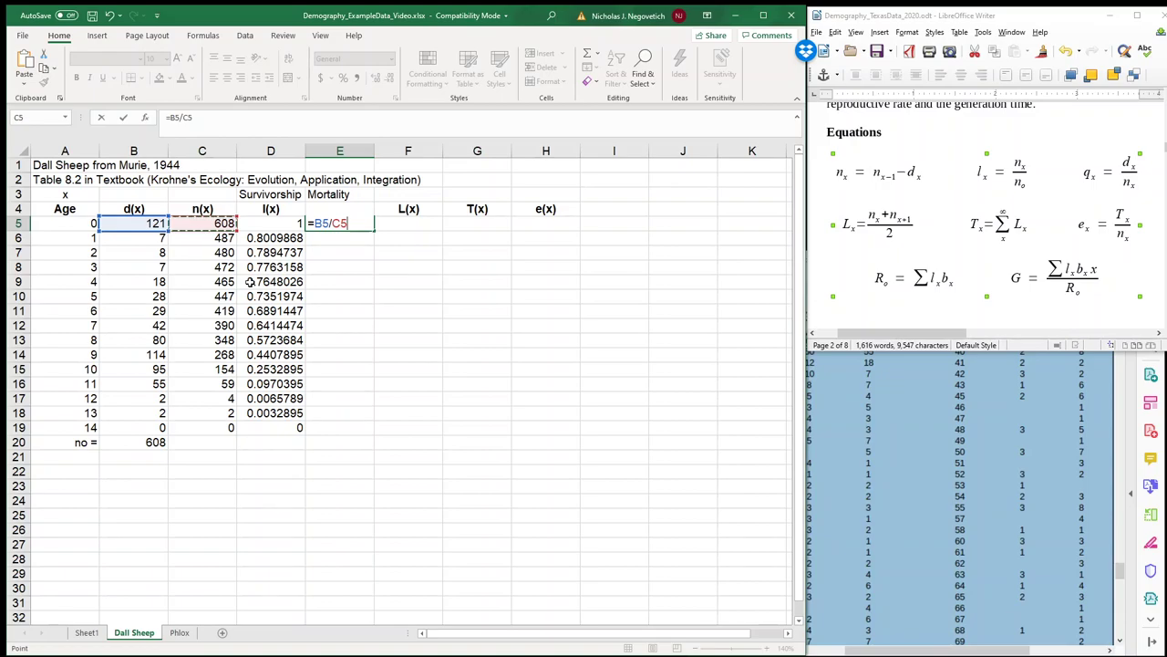
key(Return)
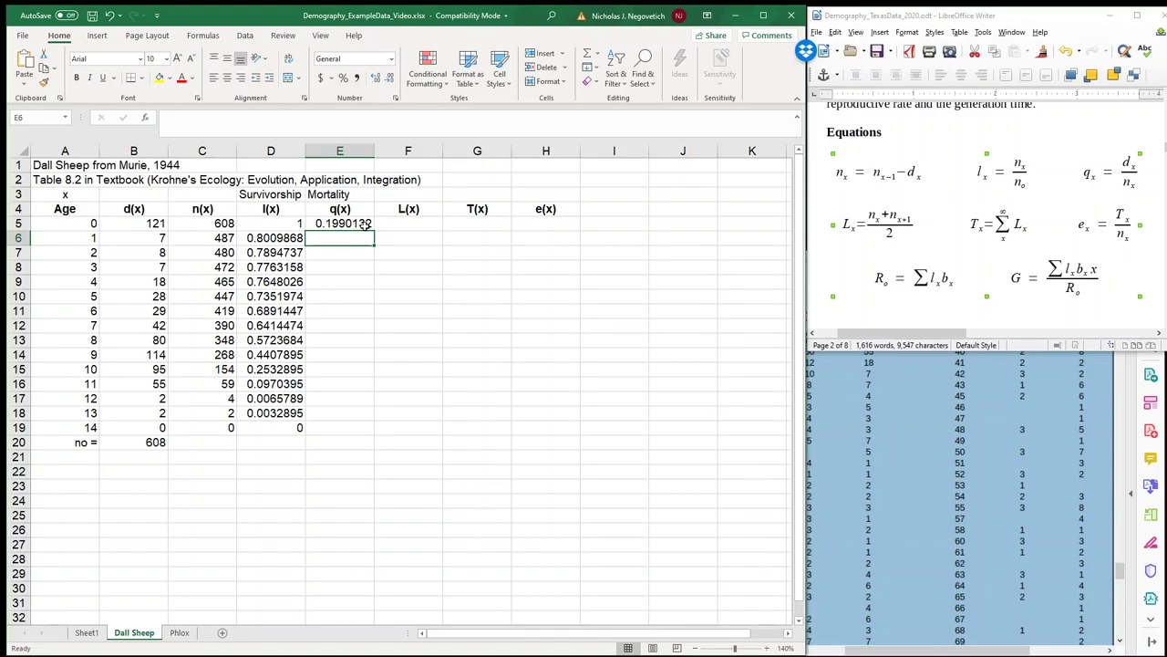
- Fill the q(x) formula from E5 down through E19, and clear the age 14 result in E19
click(368, 227)
drag(374, 231, 359, 428)
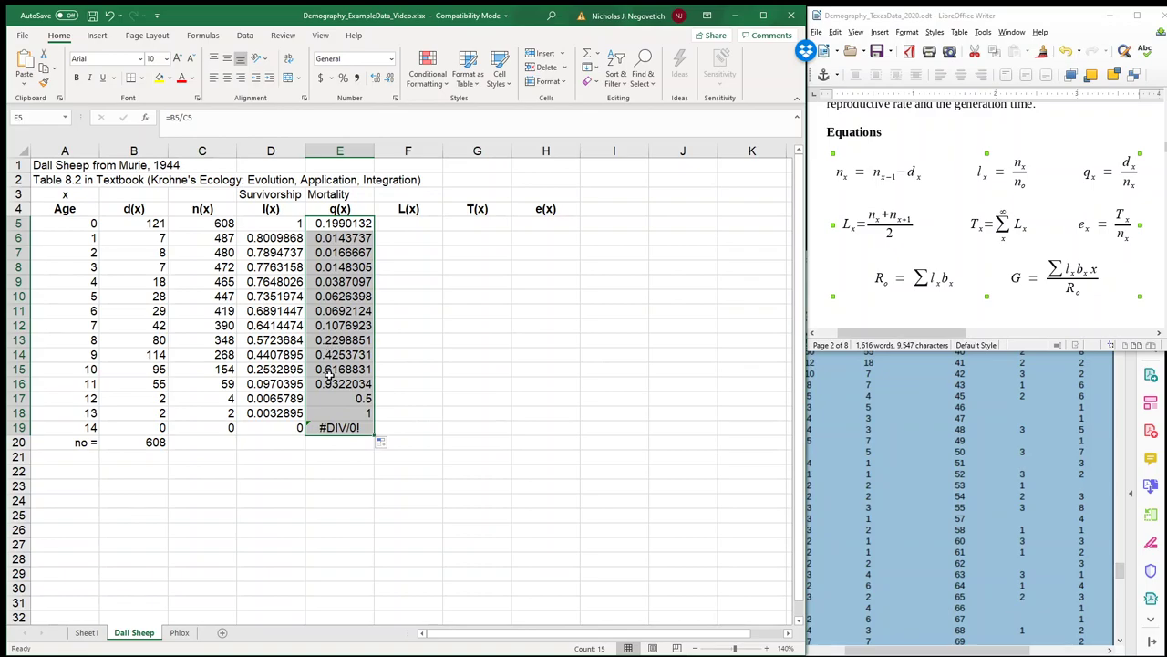
click(333, 240)
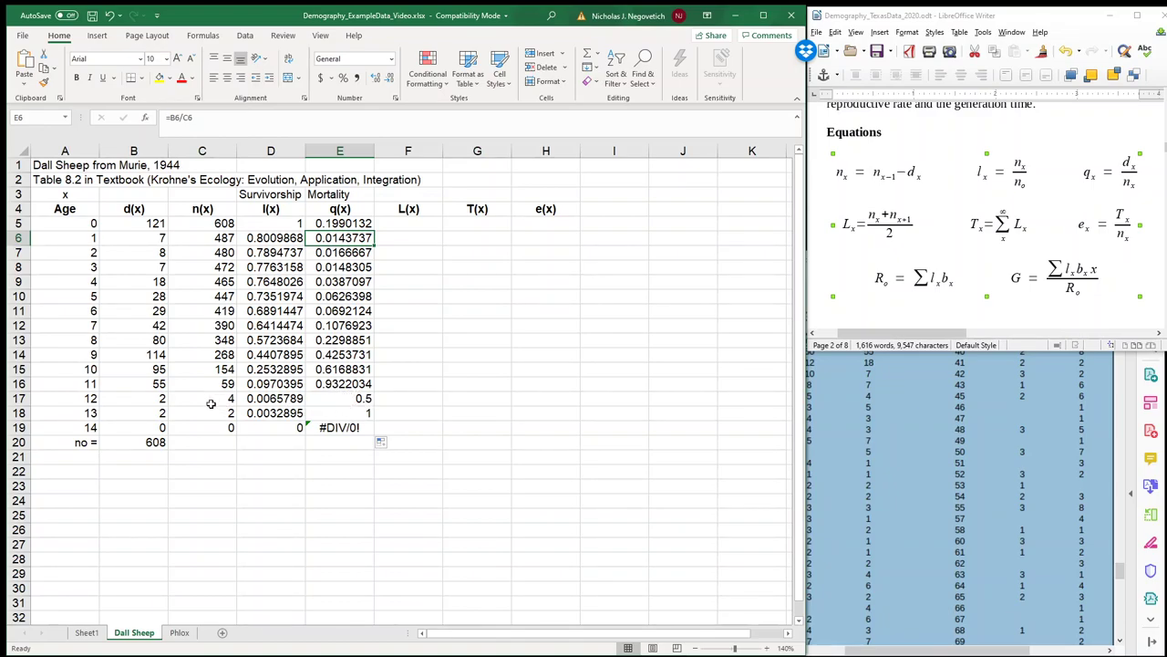
click(337, 427)
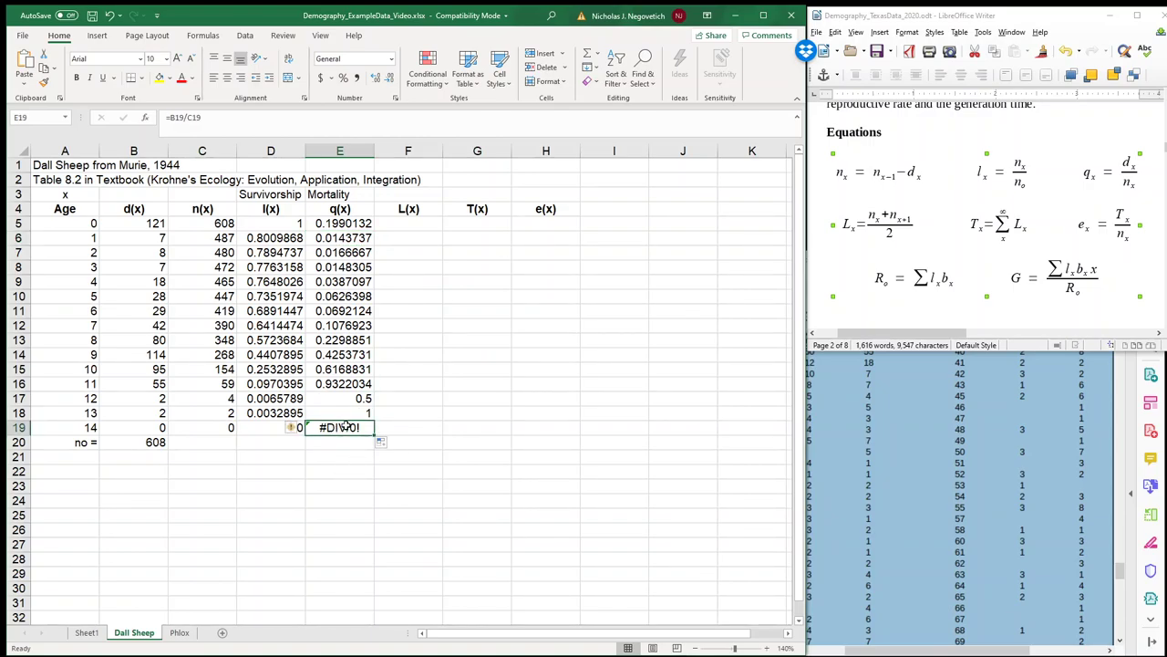
key(Delete)
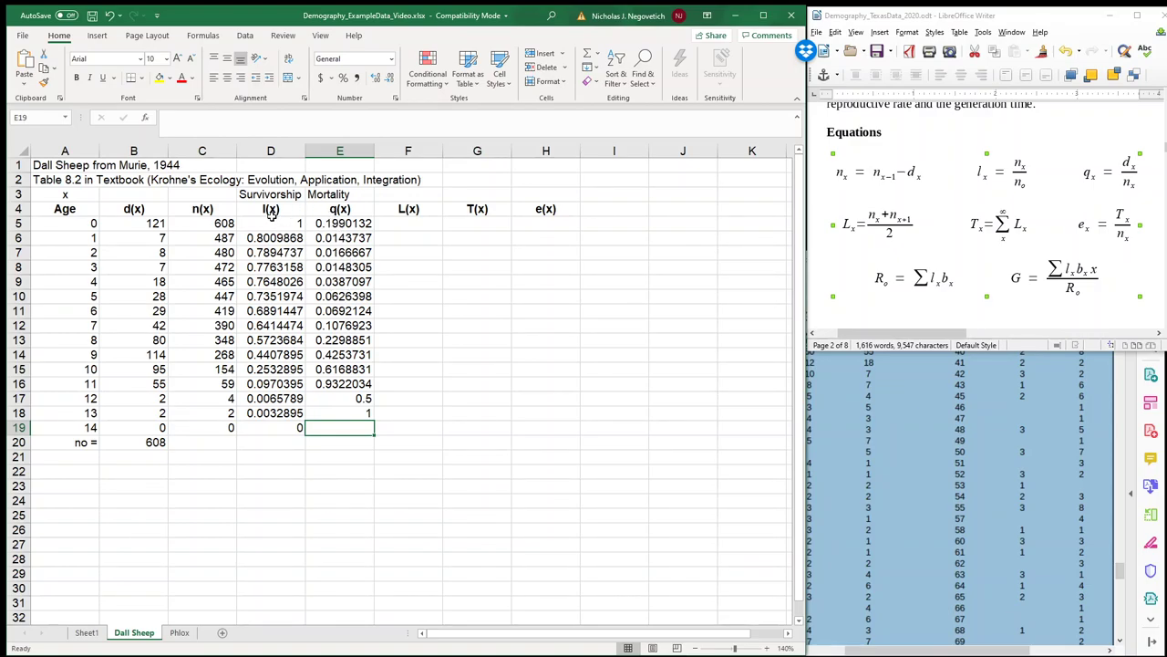
drag(271, 212, 271, 439)
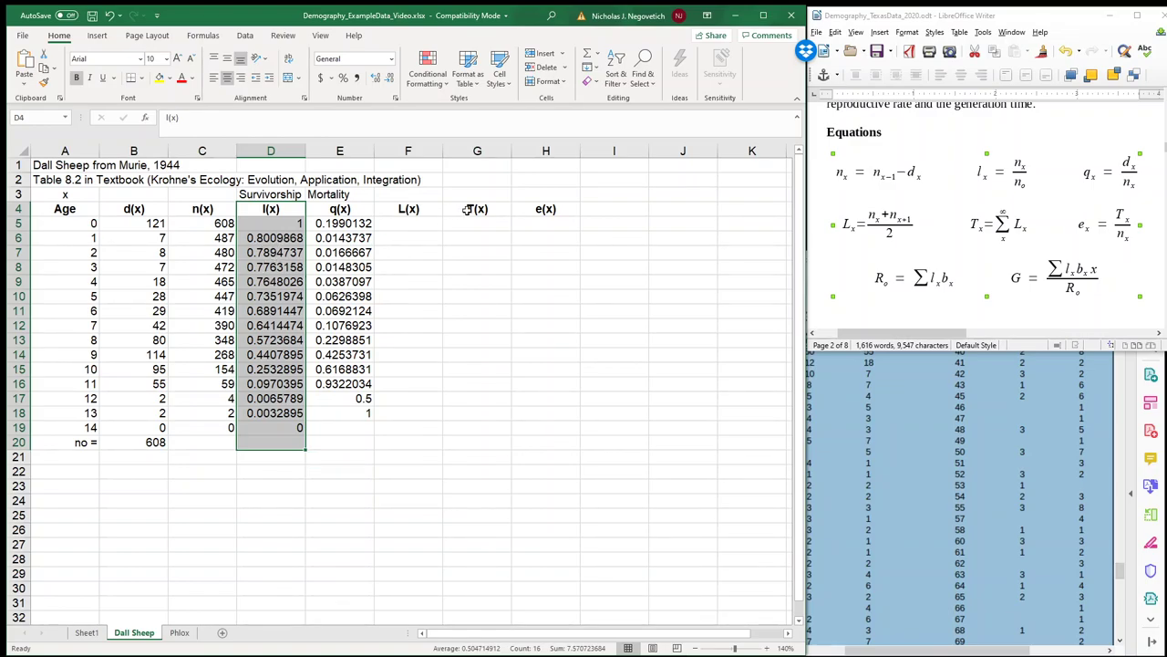
click(551, 209)
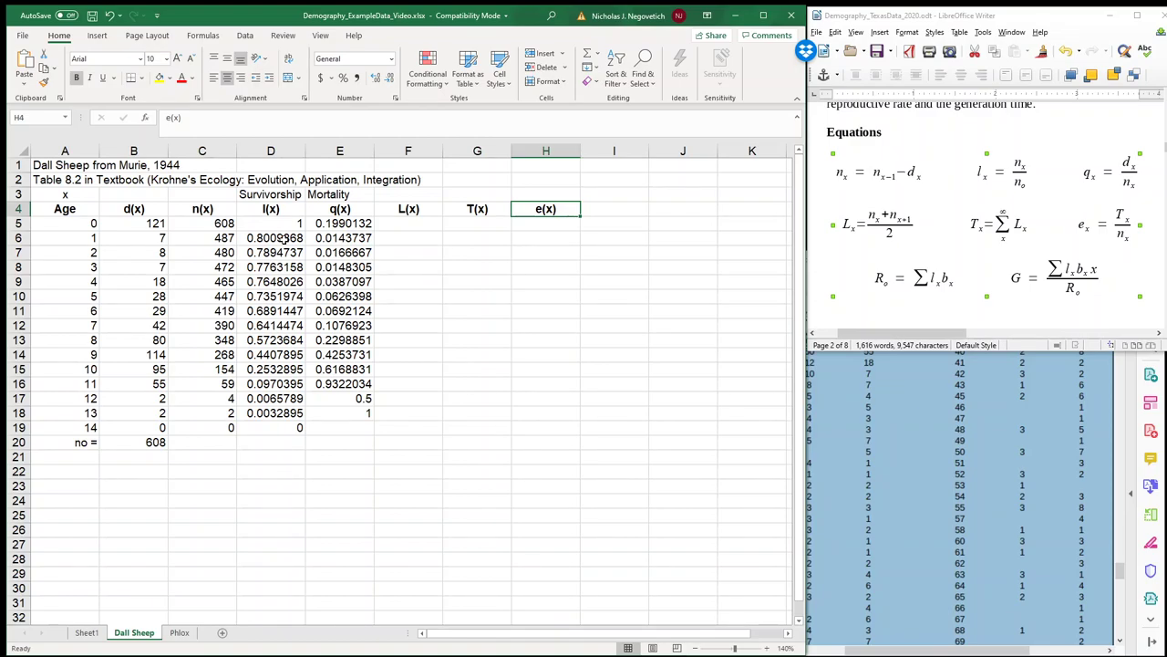
click(408, 209)
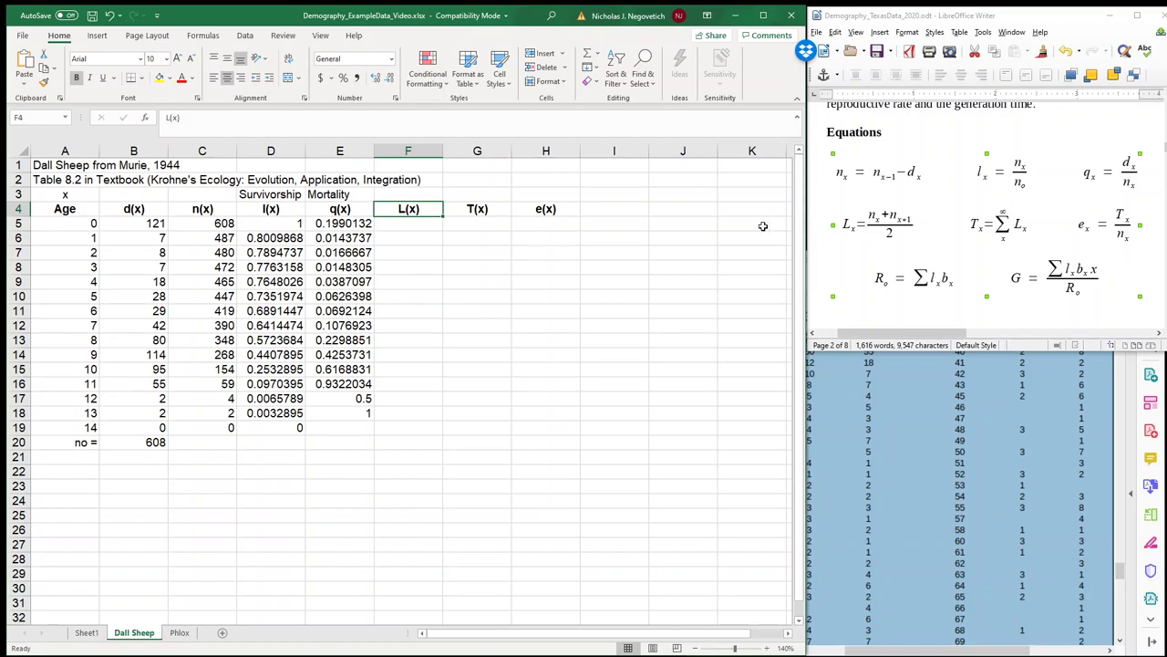
- Enter the L(x) formula =(C5+C6)/2 in F5 for age 0
click(390, 227)
text(=)
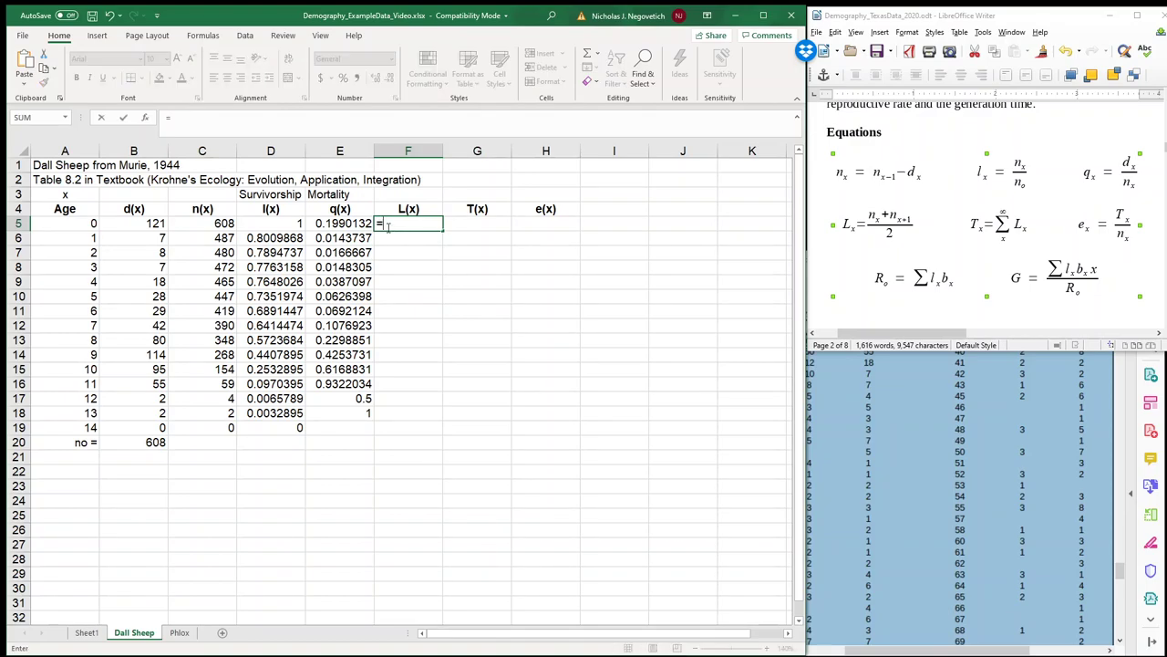
click(221, 228)
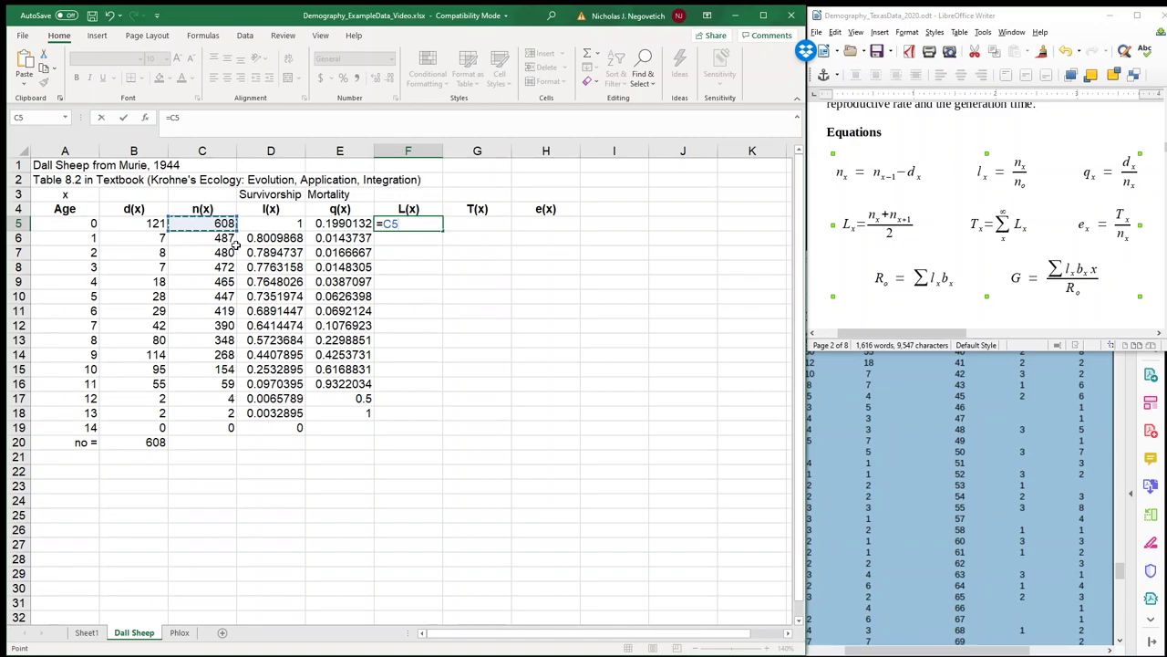
click(170, 129)
text((C5)
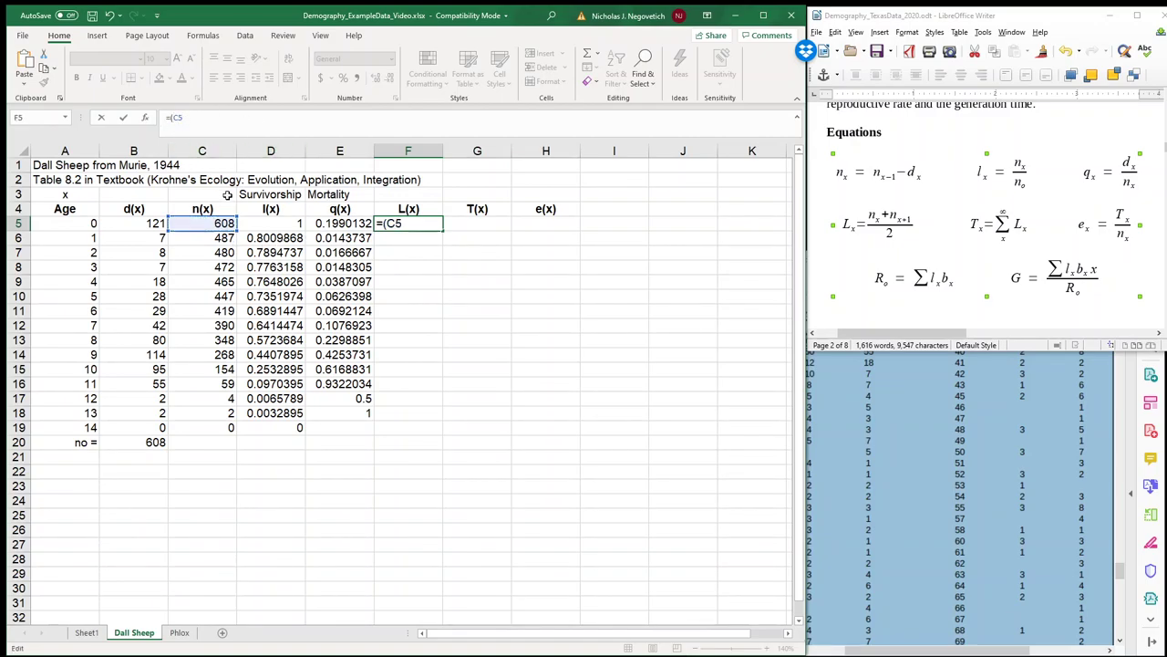
text(+)
click(220, 236)
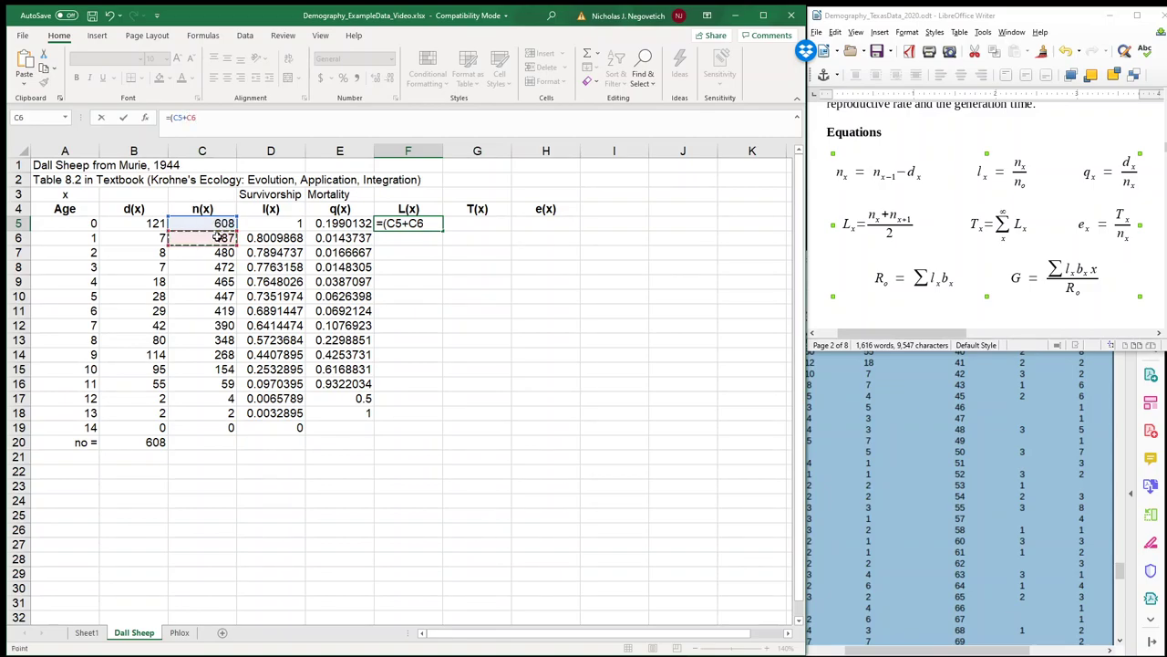
text())
key(BackSpace)
text(/2)
key(Return)
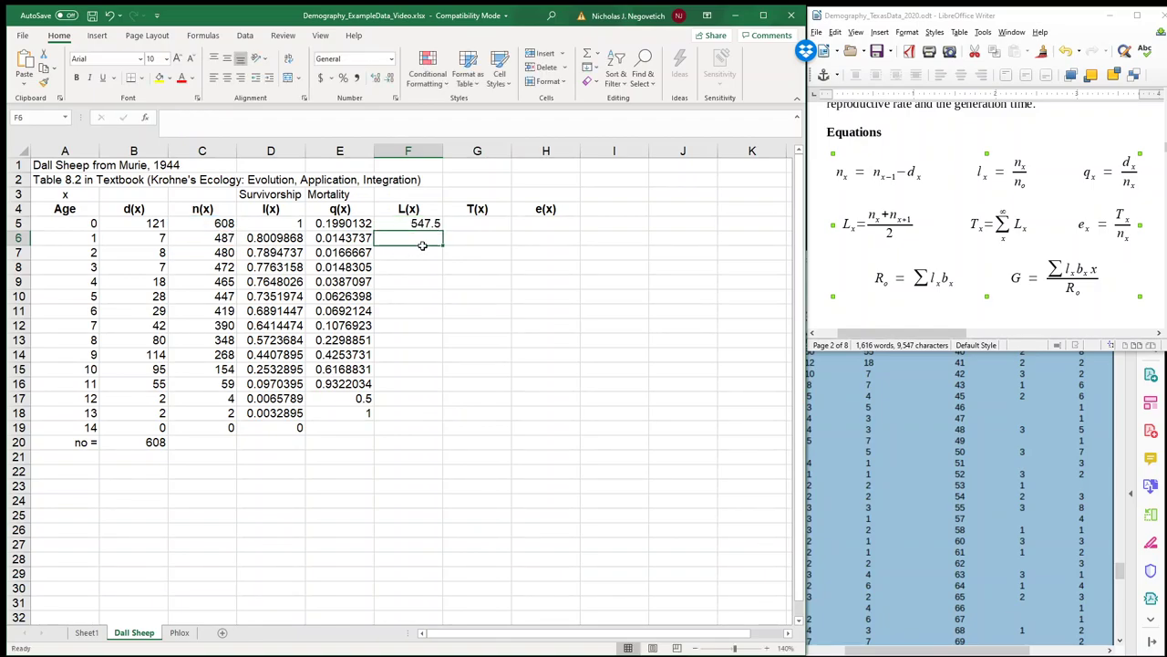
- Replace the L(x) formula in F5 with =AVERAGE(C5:C6) and fill it down through F19
click(410, 223)
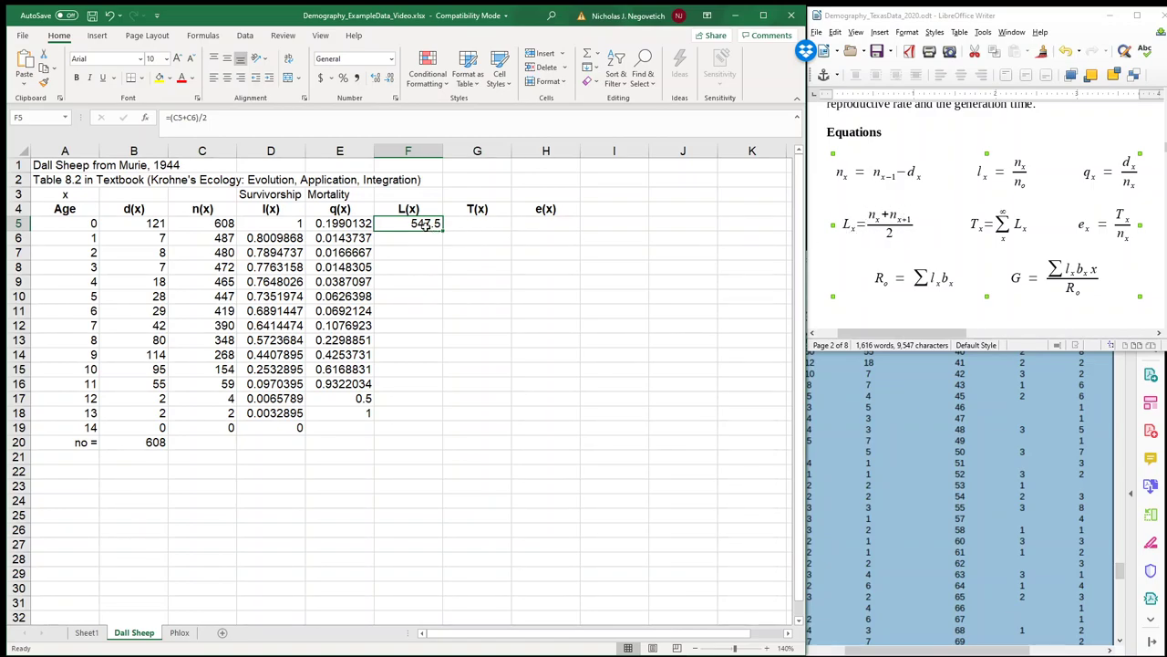
text(=average()
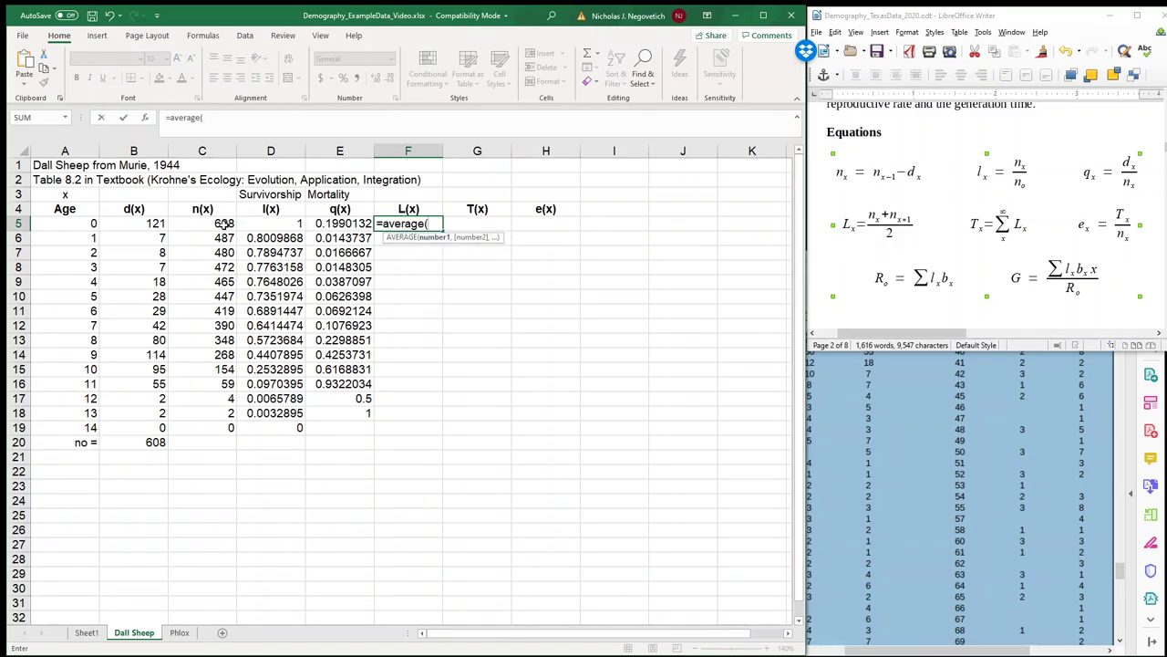
drag(225, 223, 224, 238)
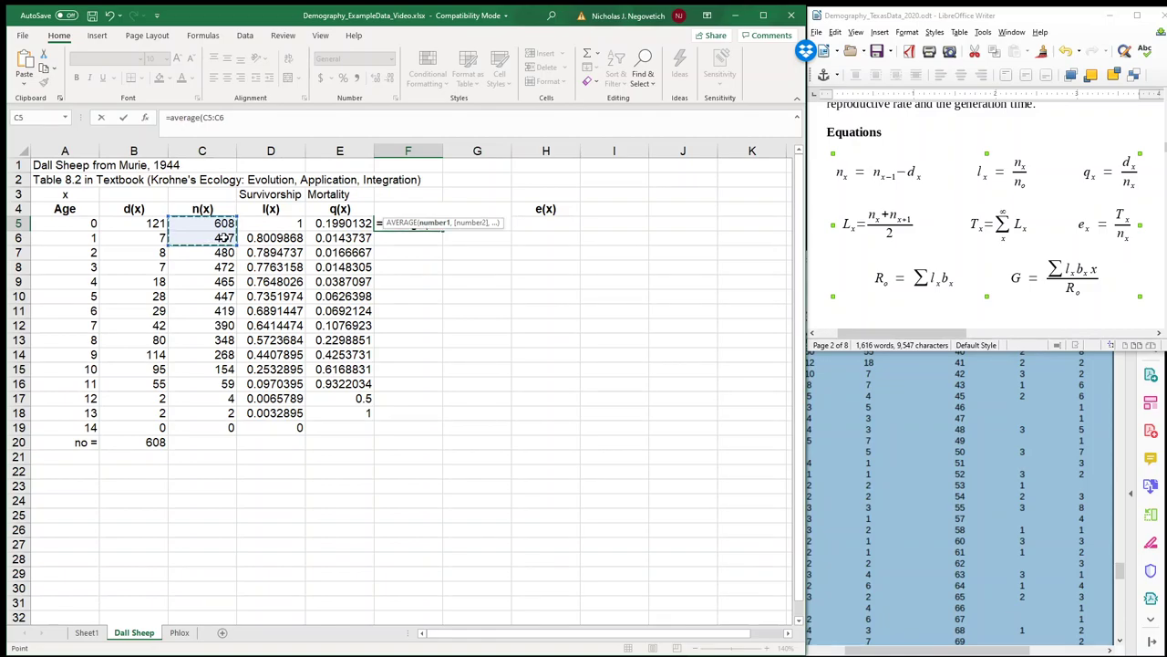
key(Return)
click(406, 225)
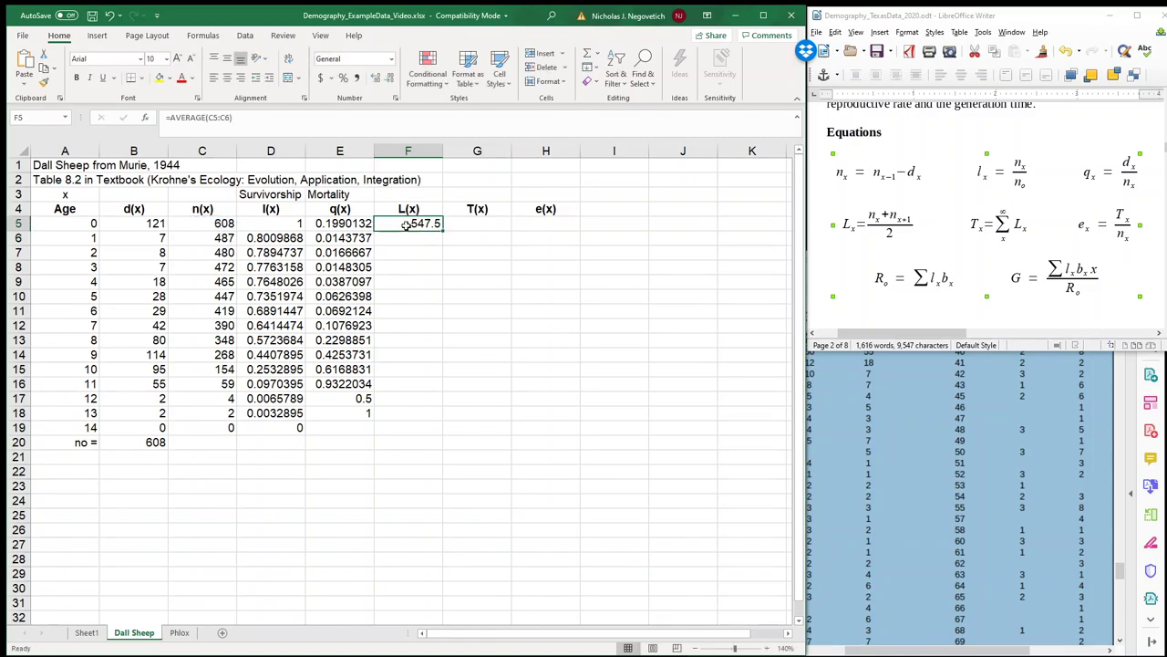
drag(444, 231, 444, 439)
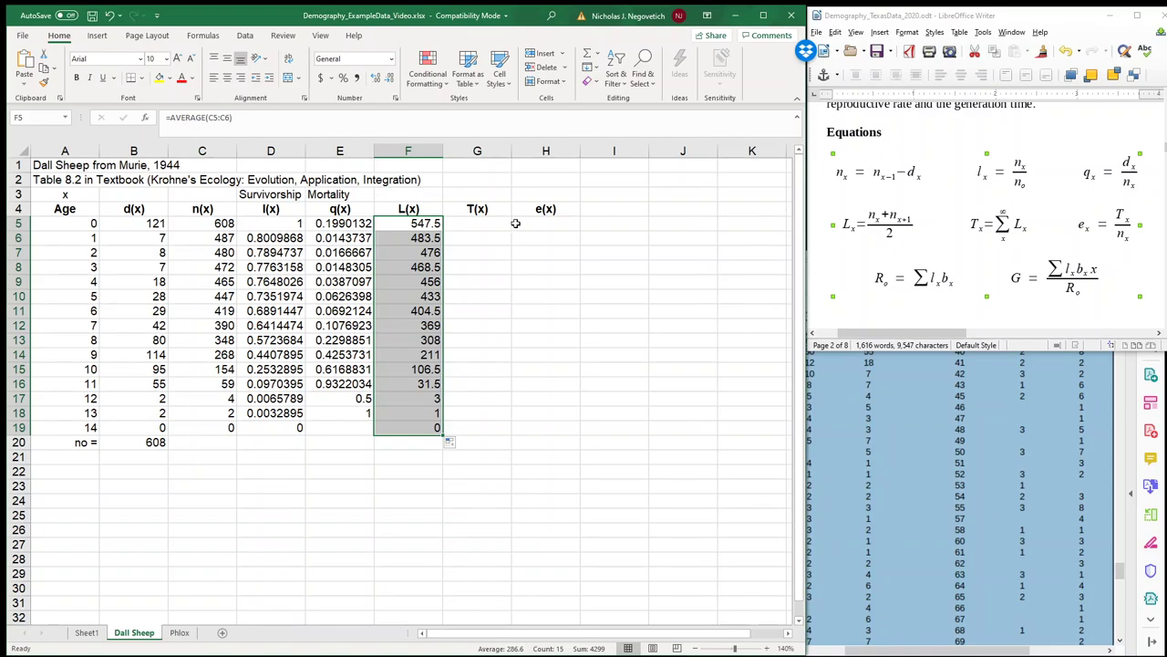
- Enter the T(x) formula =SUM(F5:F19) in G5 for age 0
click(477, 224)
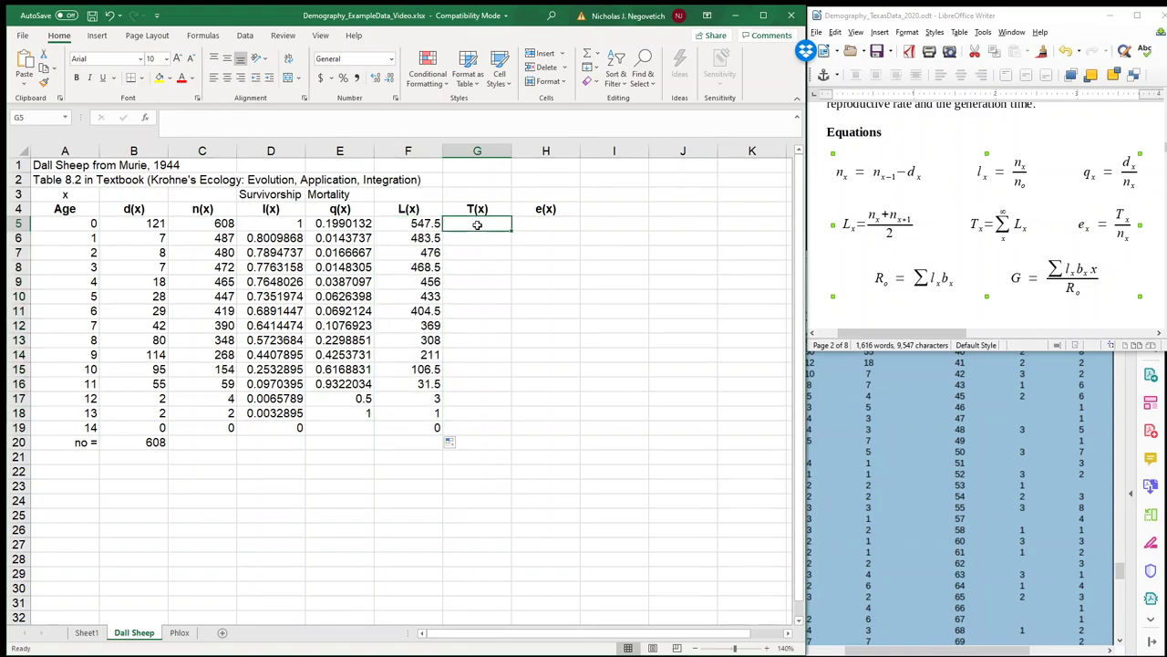
text(=sum()
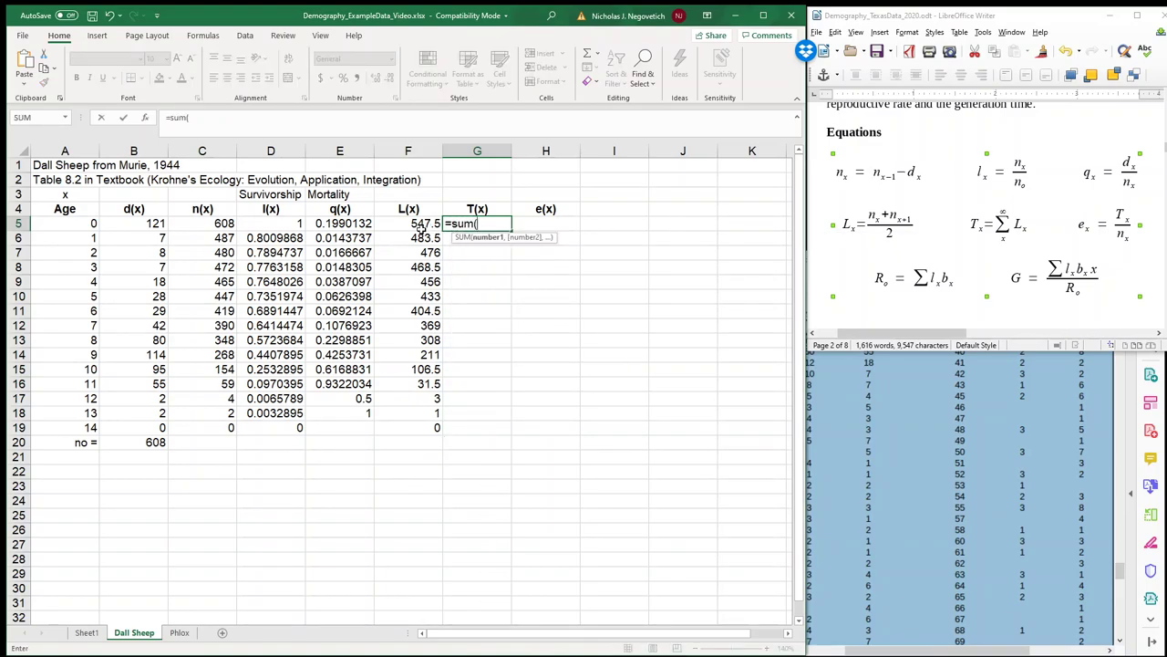
drag(419, 225, 429, 428)
text())
key(Return)
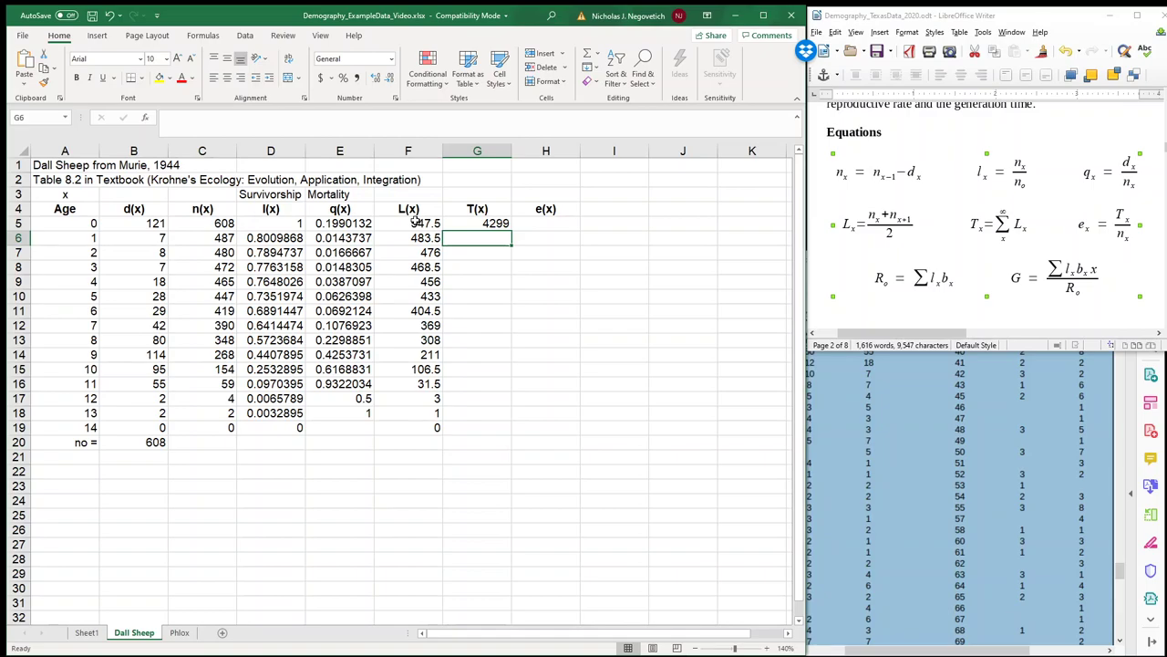
- Enter separate T(x) formulas for ages 1 and 2: =SUM(F6:F19) in G6 and =SUM(F7:F19) in G7
drag(430, 238, 435, 429)
click(482, 236)
text(=sum()
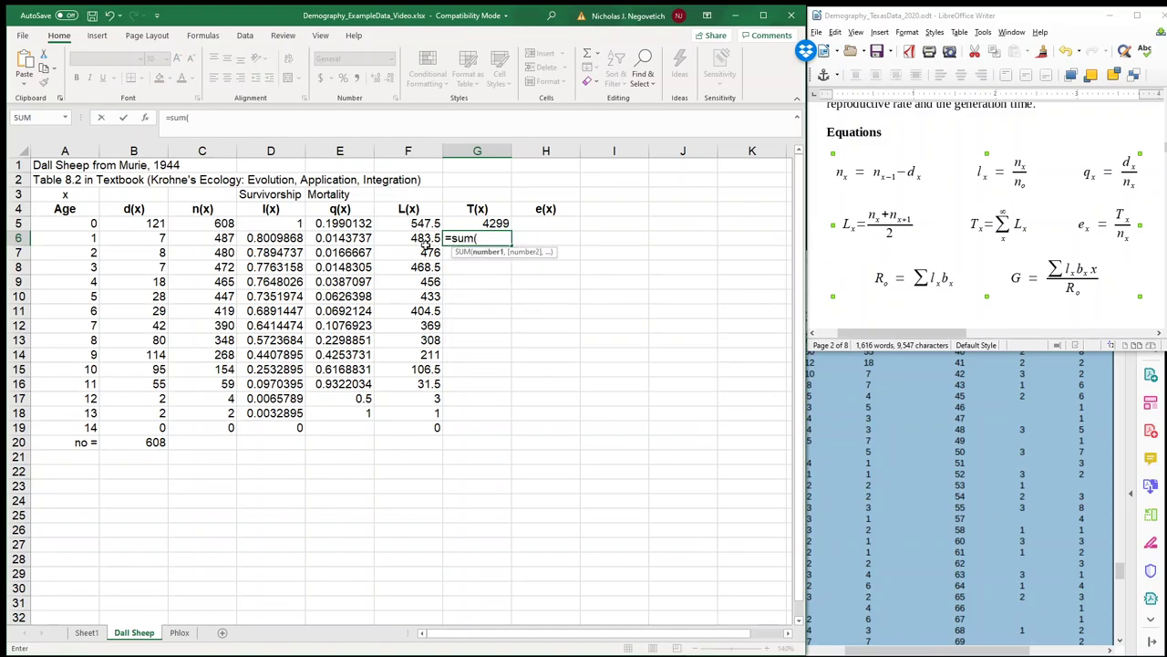
drag(424, 245, 424, 426)
key(Return)
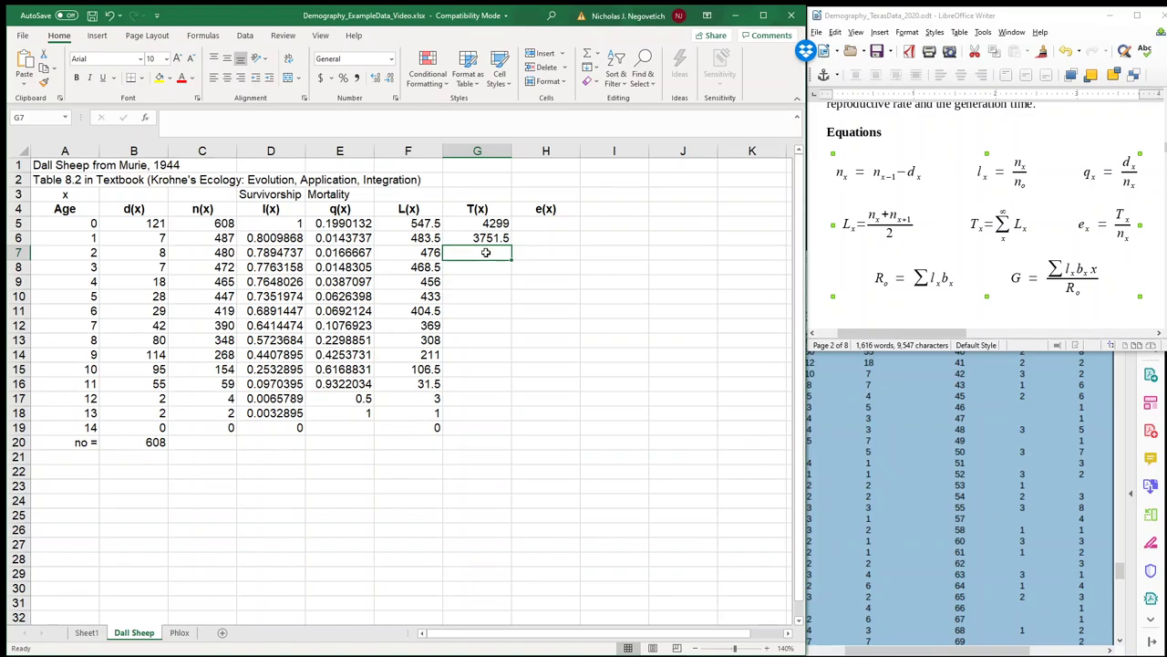
text(=sum()
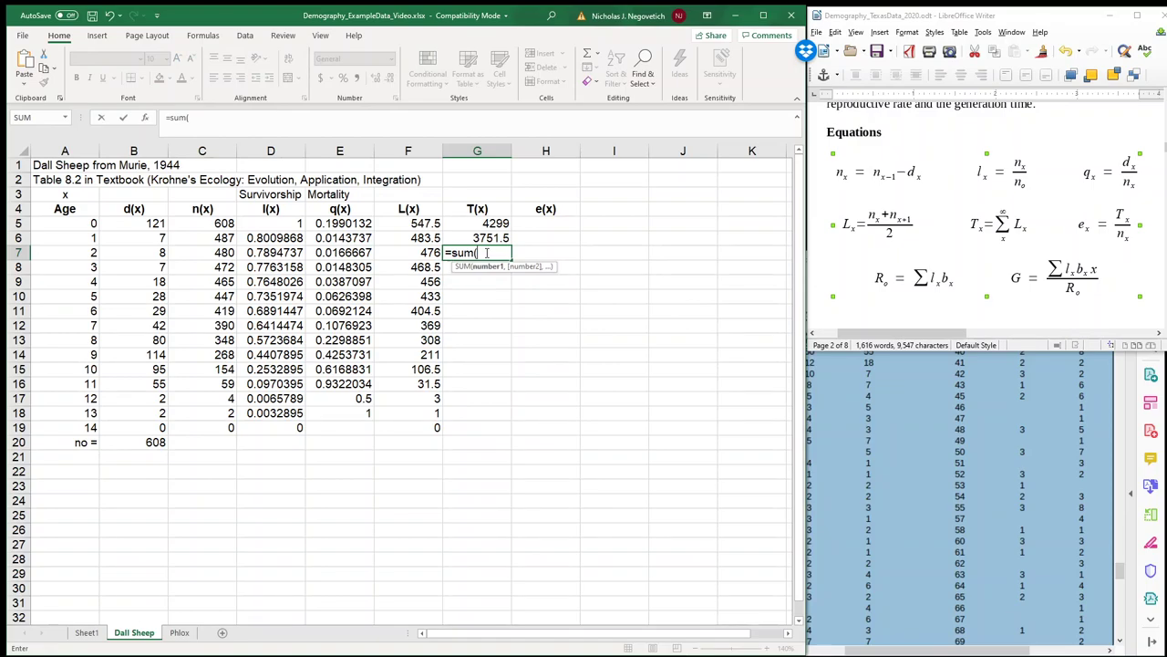
drag(436, 253, 440, 424)
key(Return)
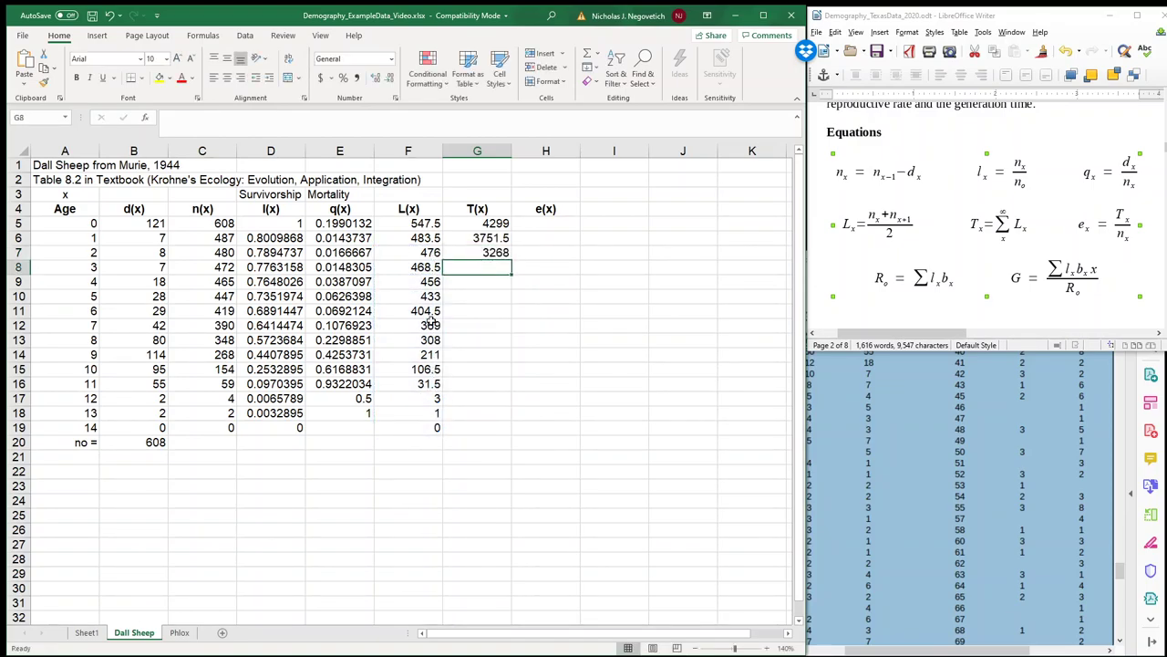
- Lock the end row of the T(x) formula in G5 as =SUM(F5:F$19) and fill it down through G19
click(483, 227)
click(210, 117)
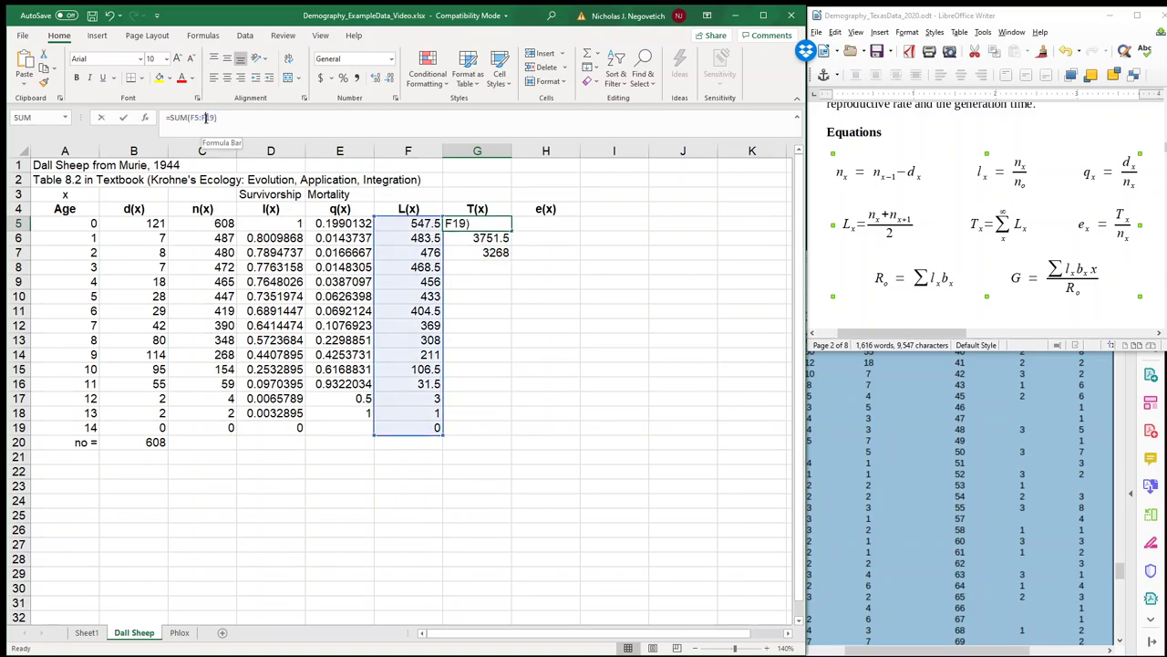
text($)
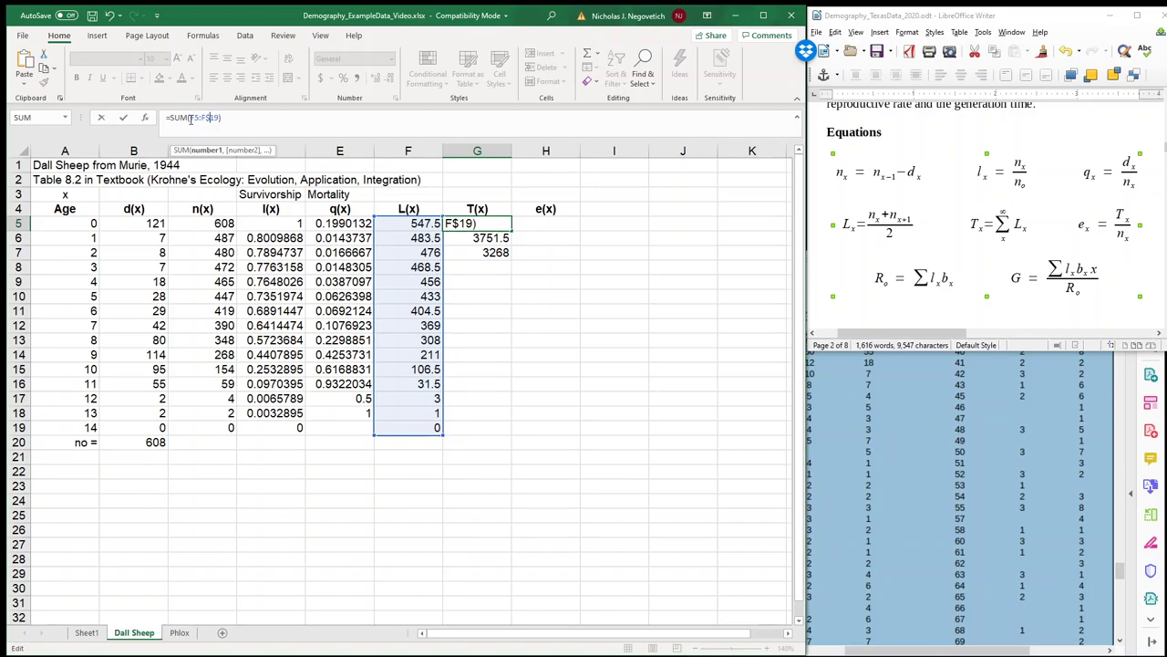
key(Return)
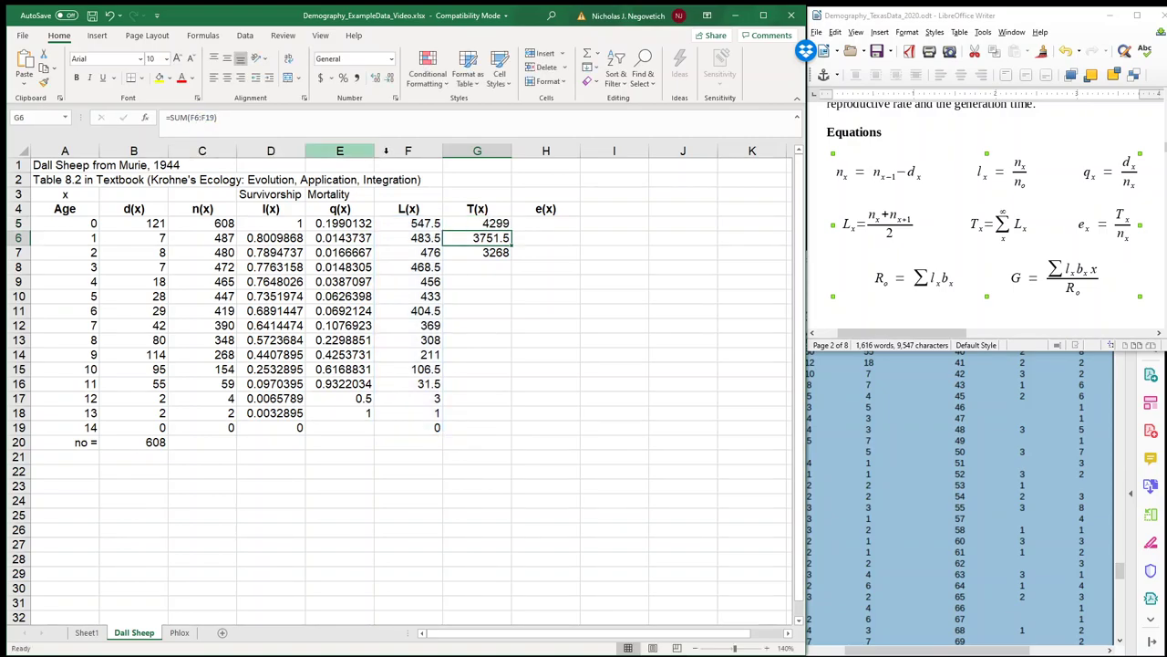
click(504, 224)
drag(511, 230, 518, 442)
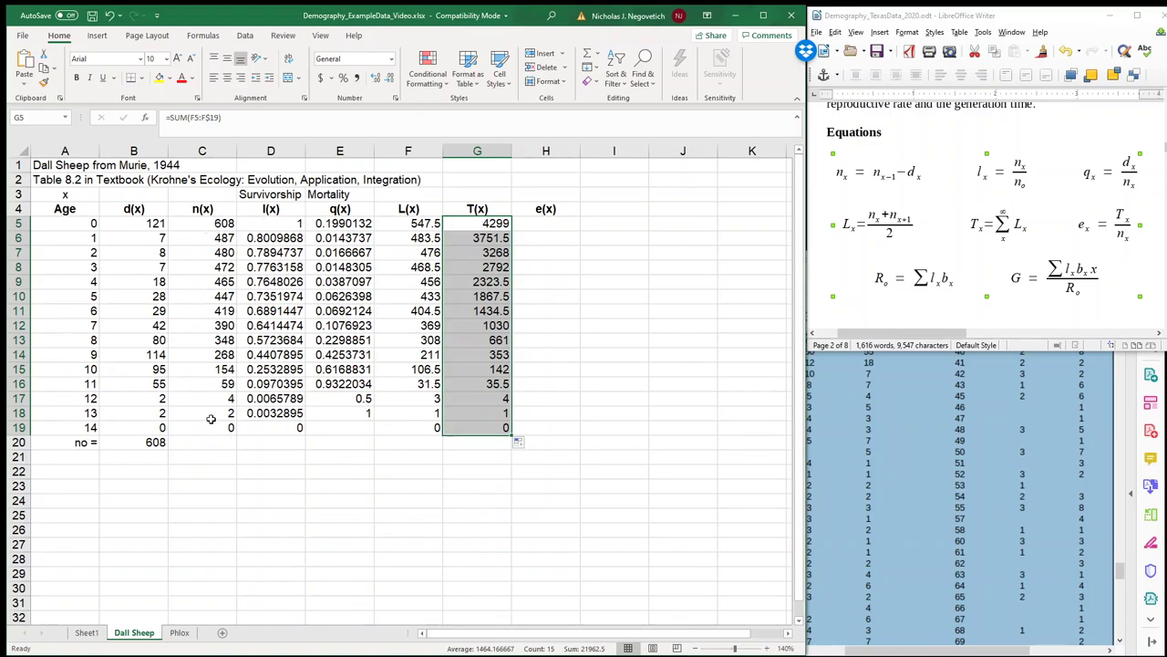
- Enter the e(x) formula =G5/C5 in H5, dividing T(x) by n(x) for age 0
click(552, 222)
text(=)
click(475, 228)
text(/)
click(188, 224)
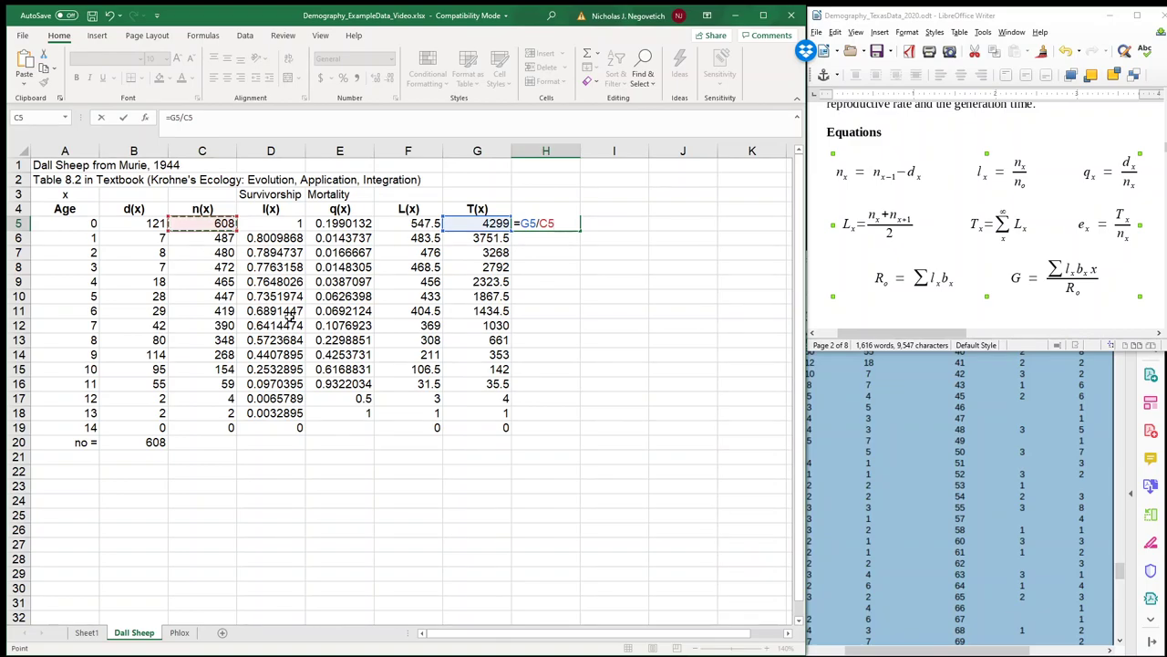
key(Return)
- Check the T(x) cell used by the e(x) formula, and fill e(x) from H5 down through H19
click(500, 225)
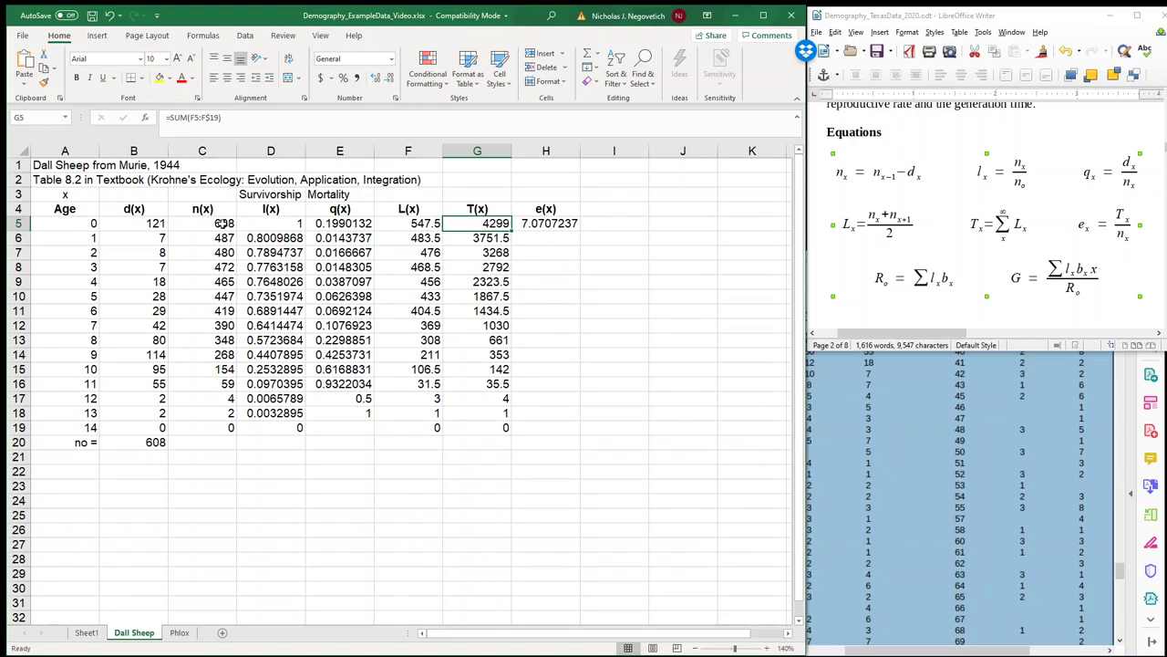
click(545, 228)
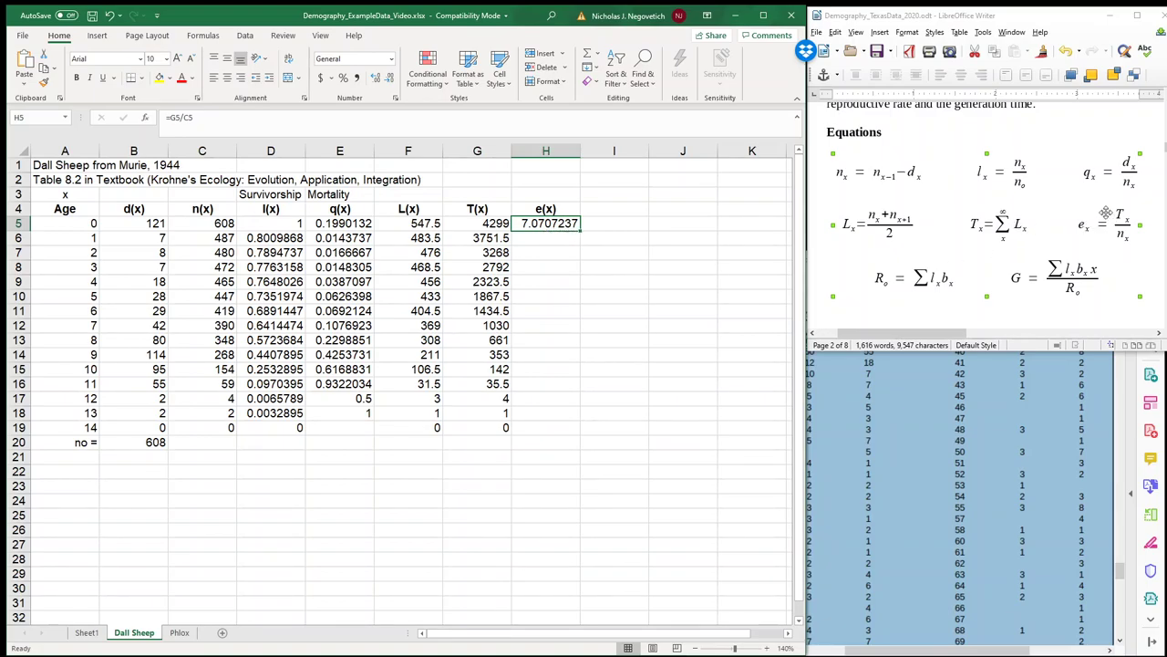
drag(580, 231, 585, 438)
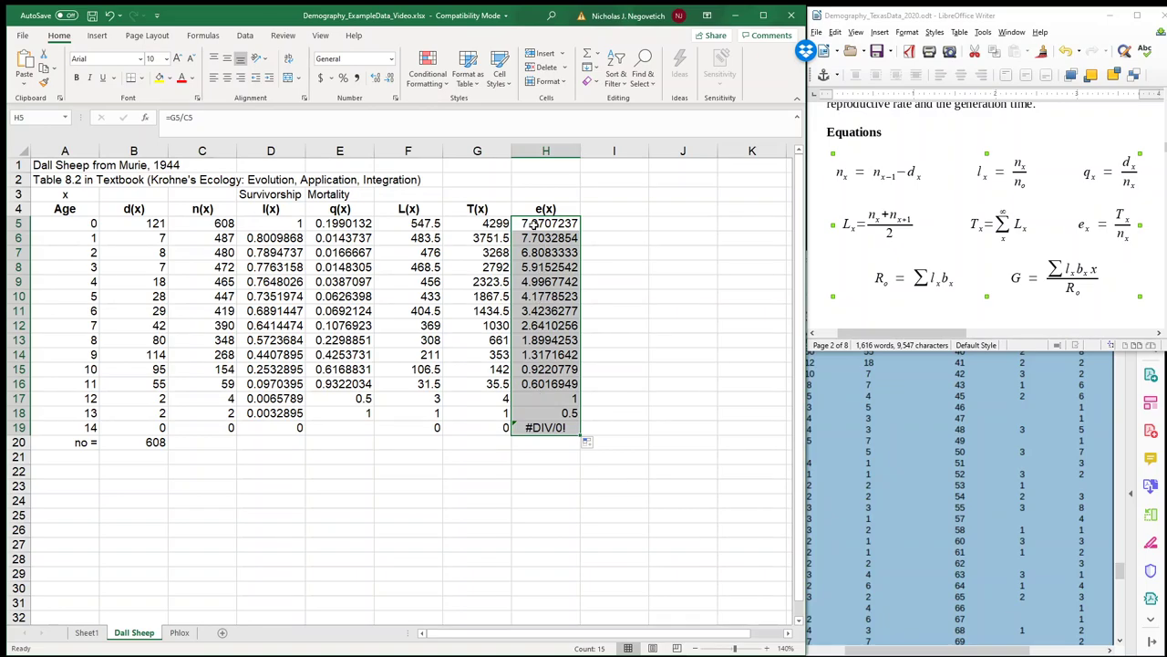
- Review the e(x) results for ages 0 to 2, and add the note "Life expectance of our population" in I5
click(534, 225)
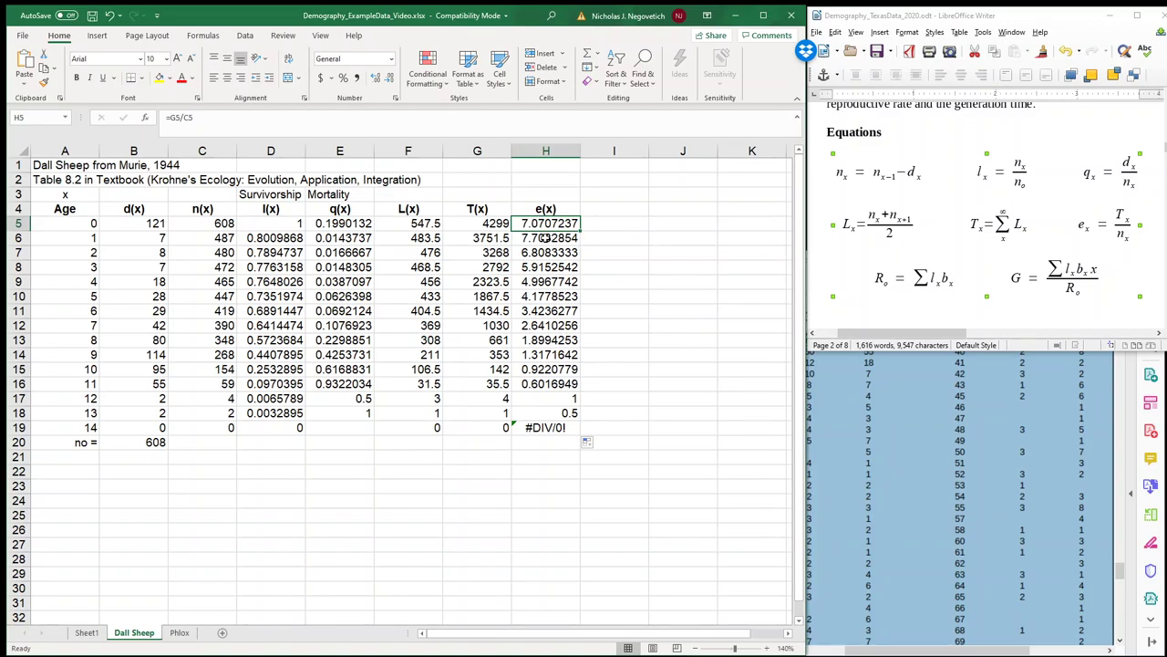
click(547, 238)
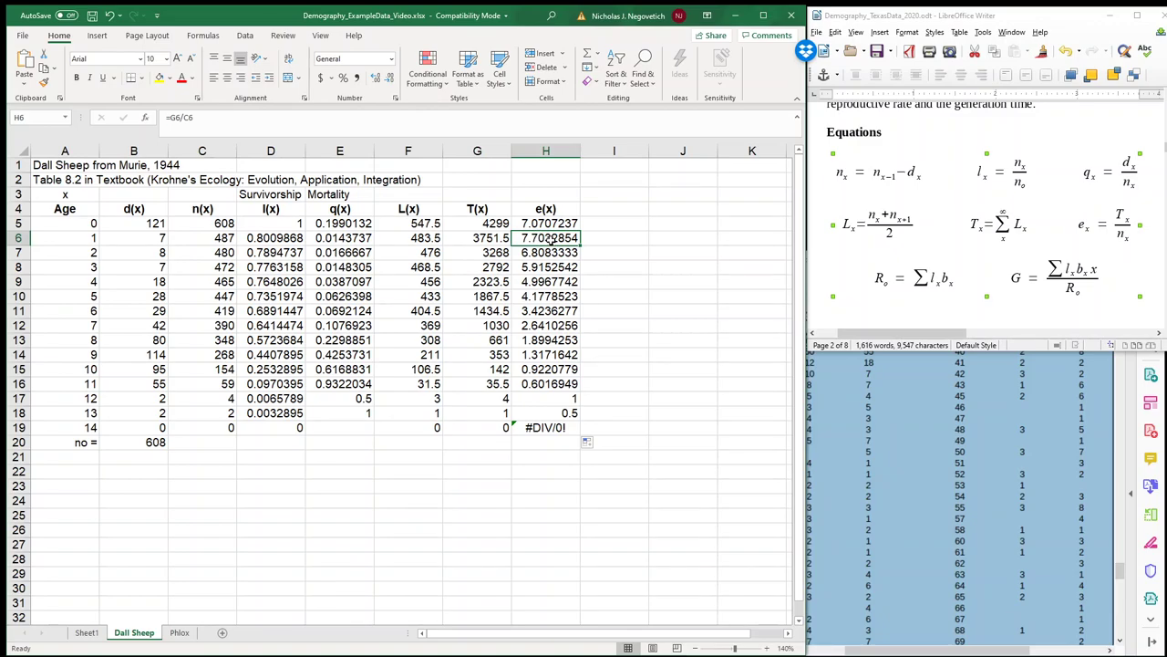
click(545, 253)
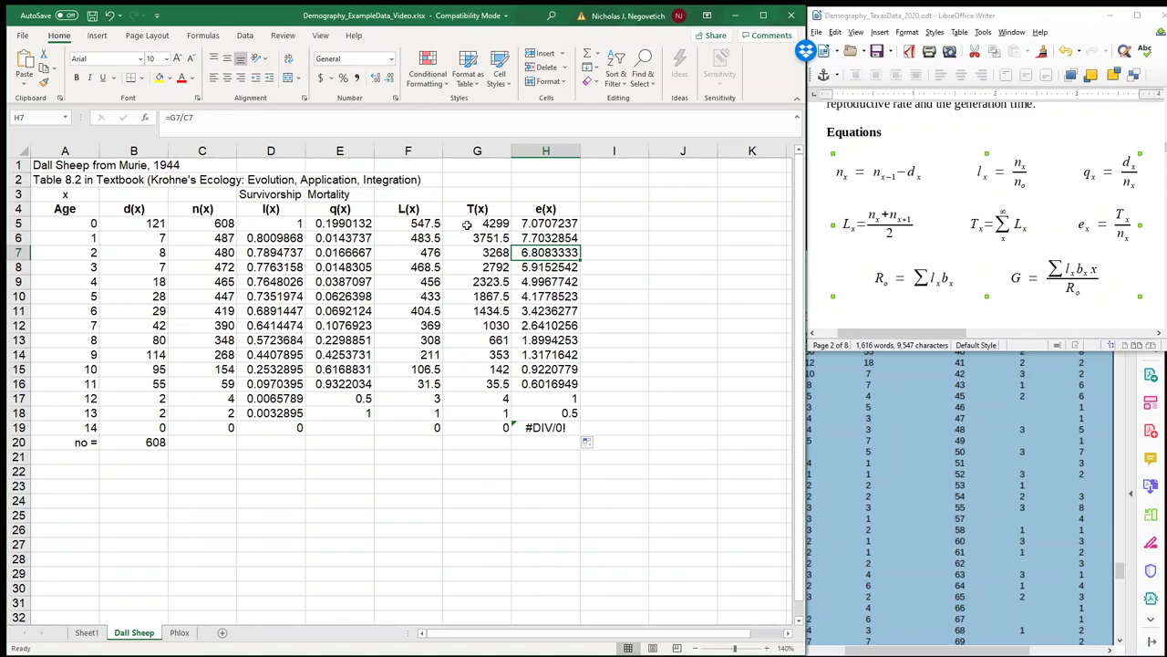
click(556, 222)
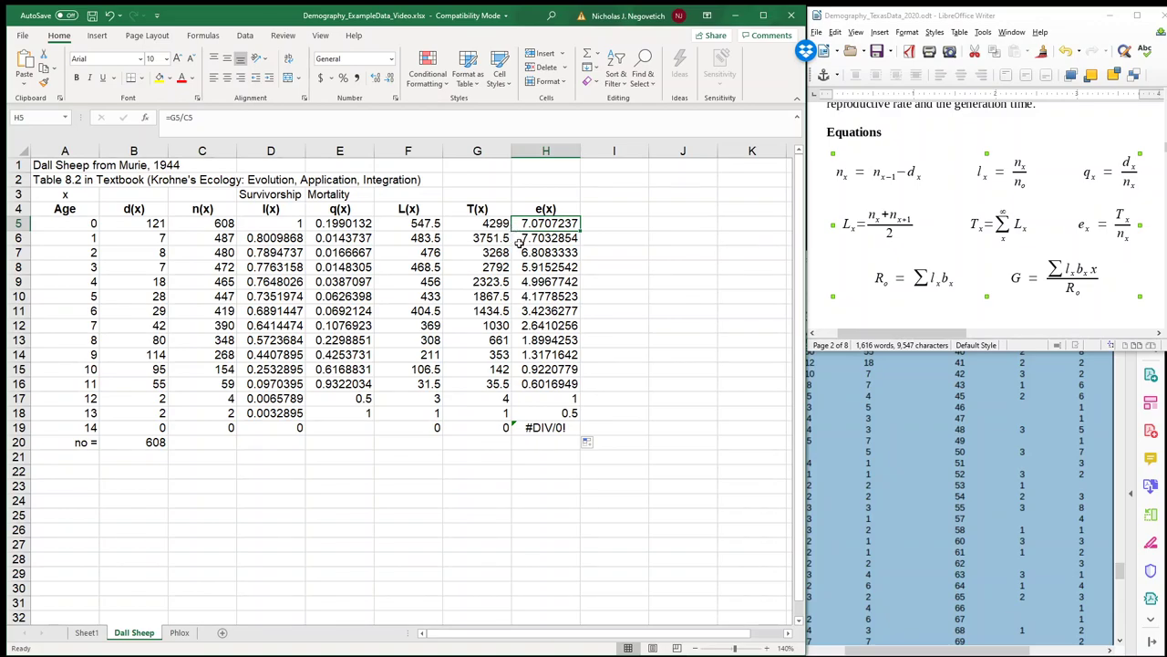
click(601, 223)
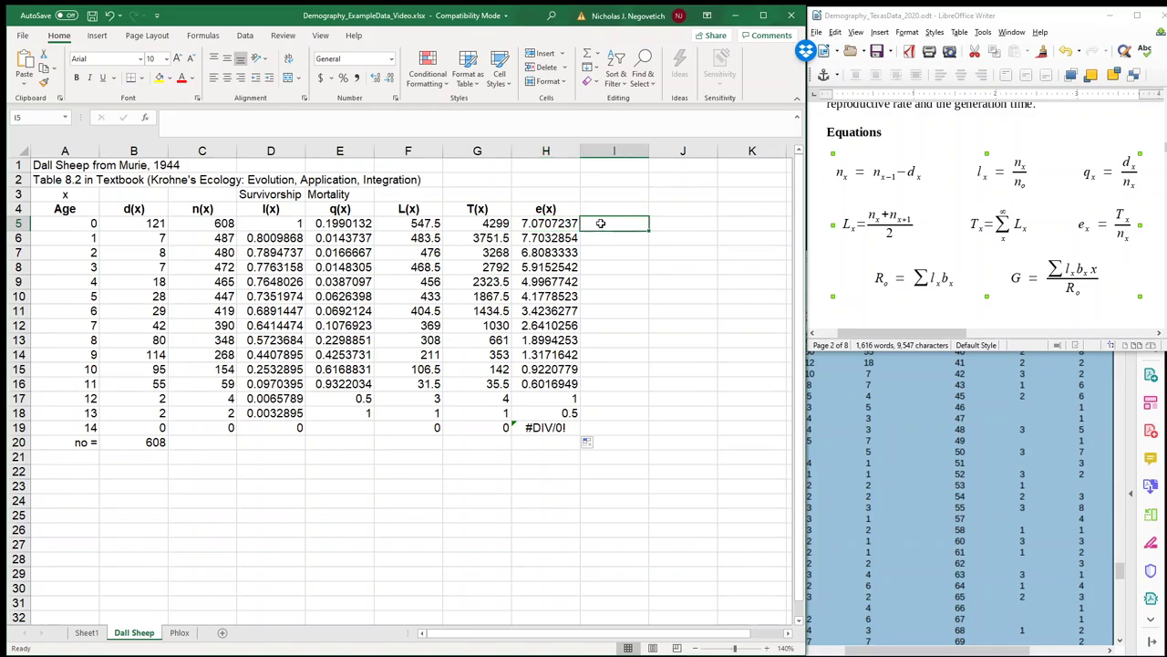
text(Life)
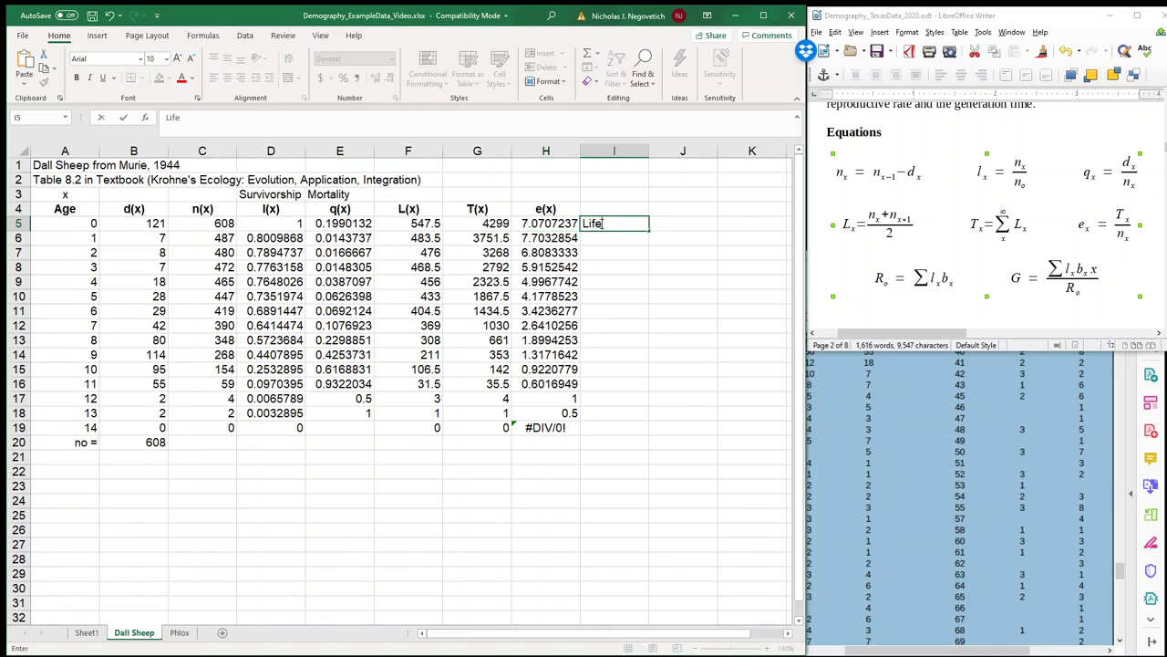
text( expectance of our population)
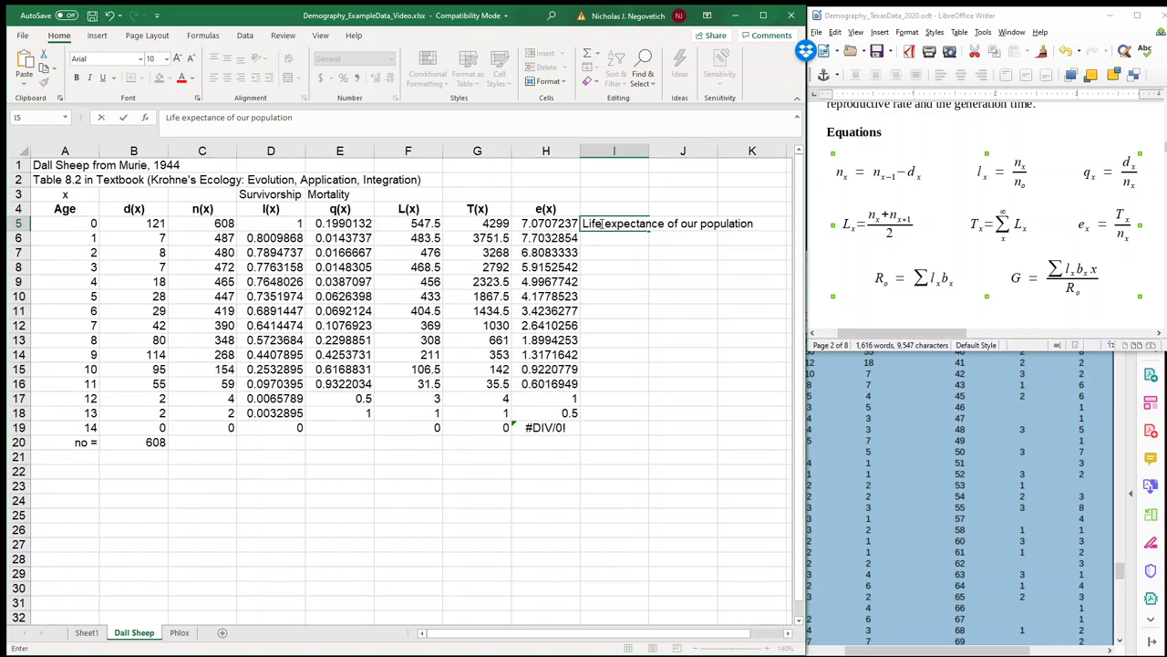
- Clear the age 14 e(x) result in H19
click(558, 428)
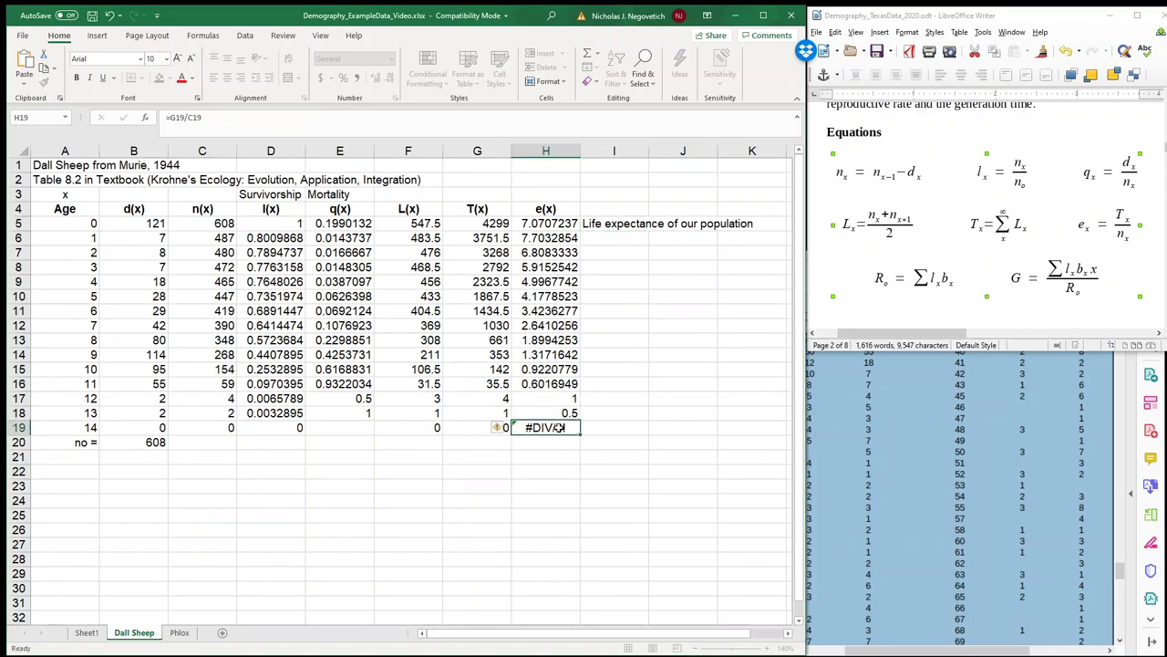
key(Delete)
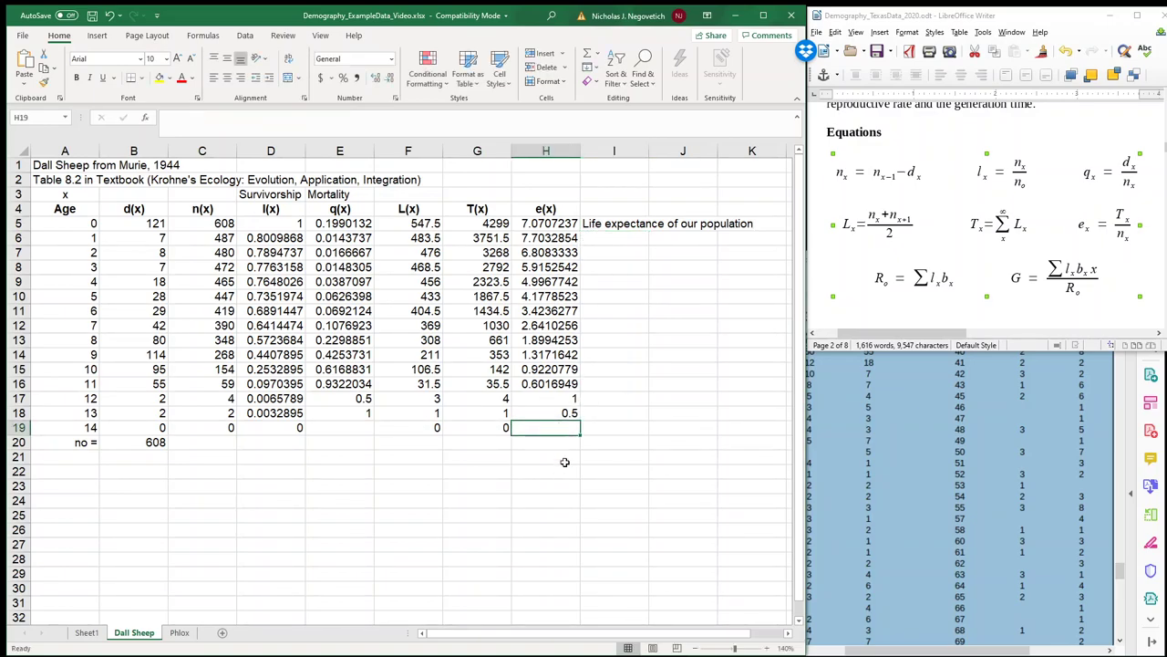
click(626, 330)
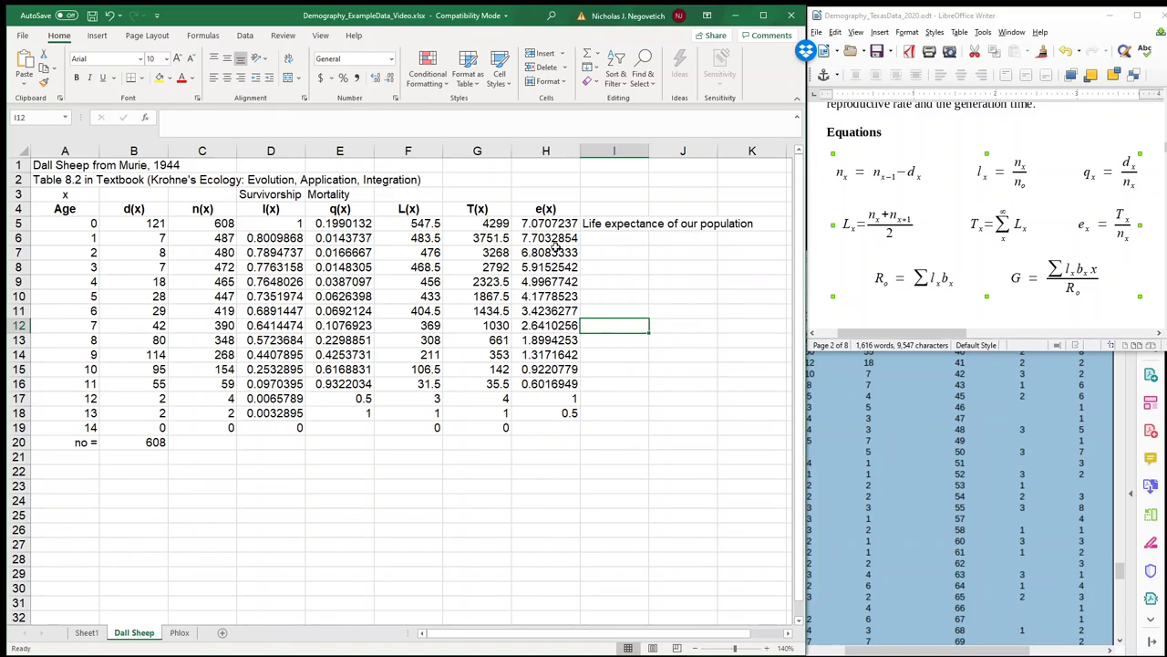